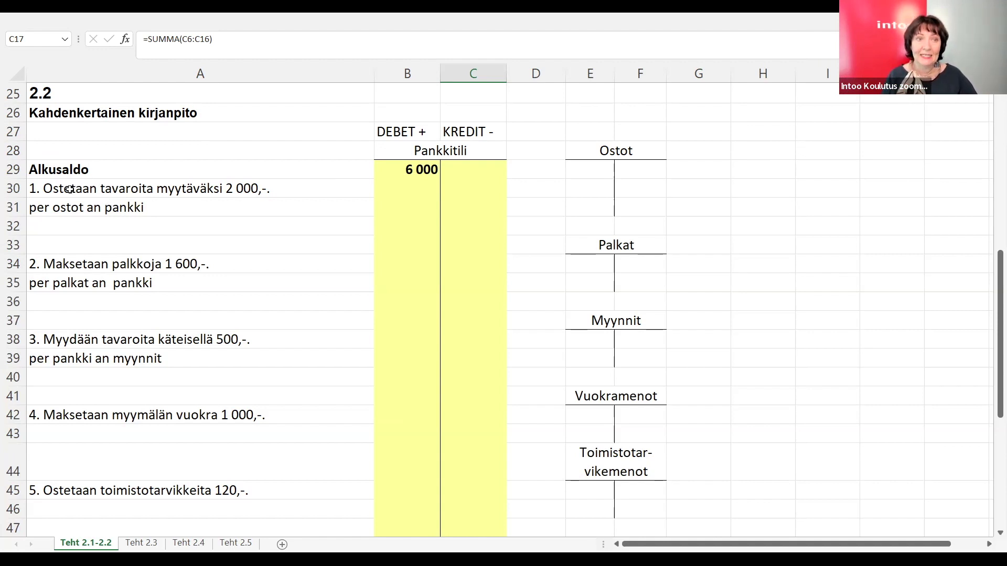
Record the 2000 goods purchase as a Pankkitili credit in C30 and check its counter-entry in the Ostot account
click(47, 197)
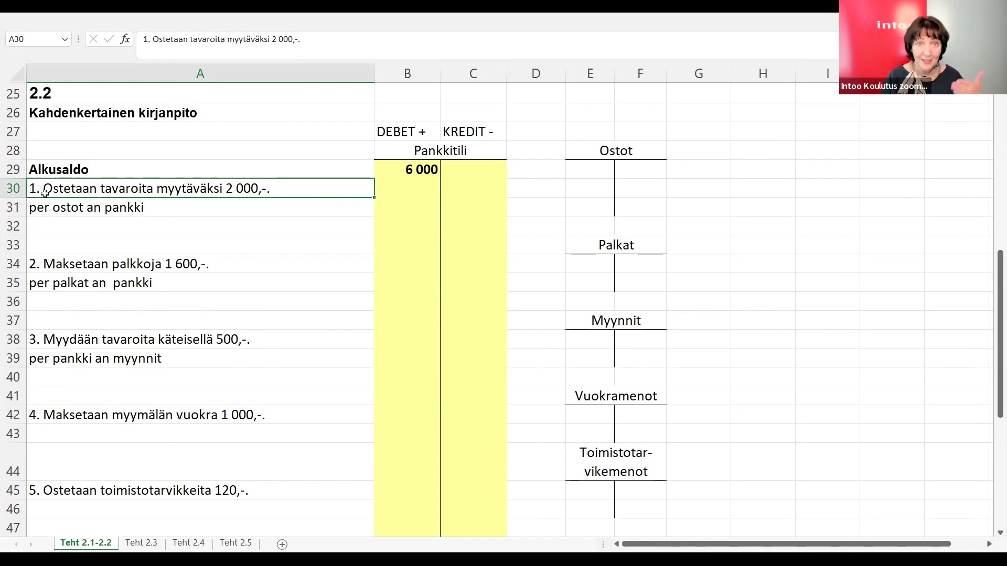
click(482, 189)
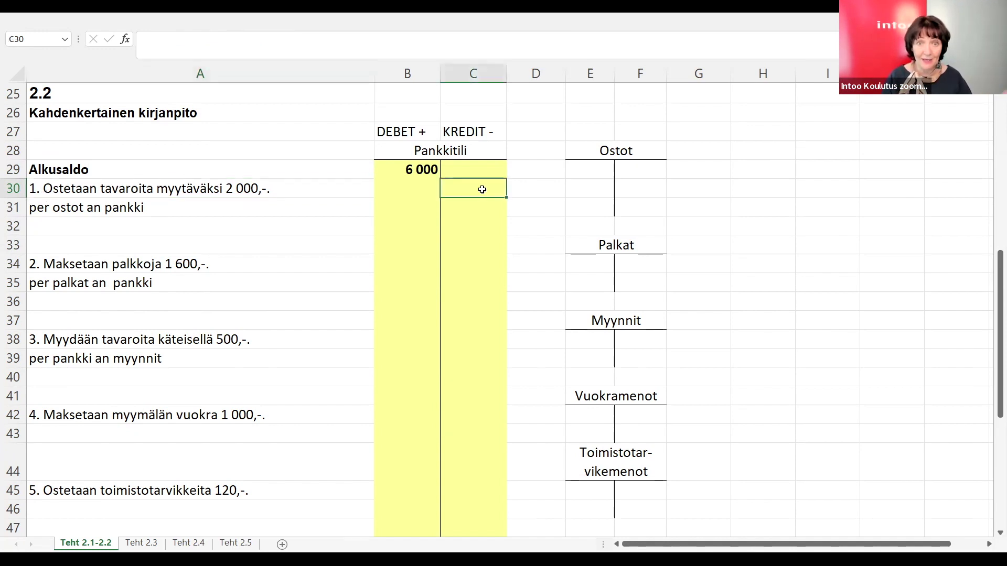
text(2000)
key(Return)
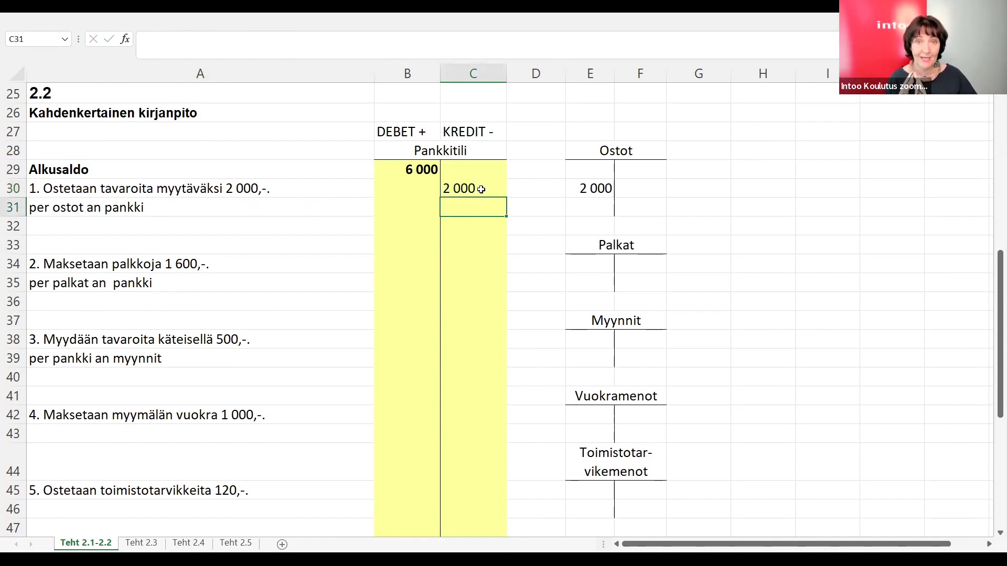
click(474, 191)
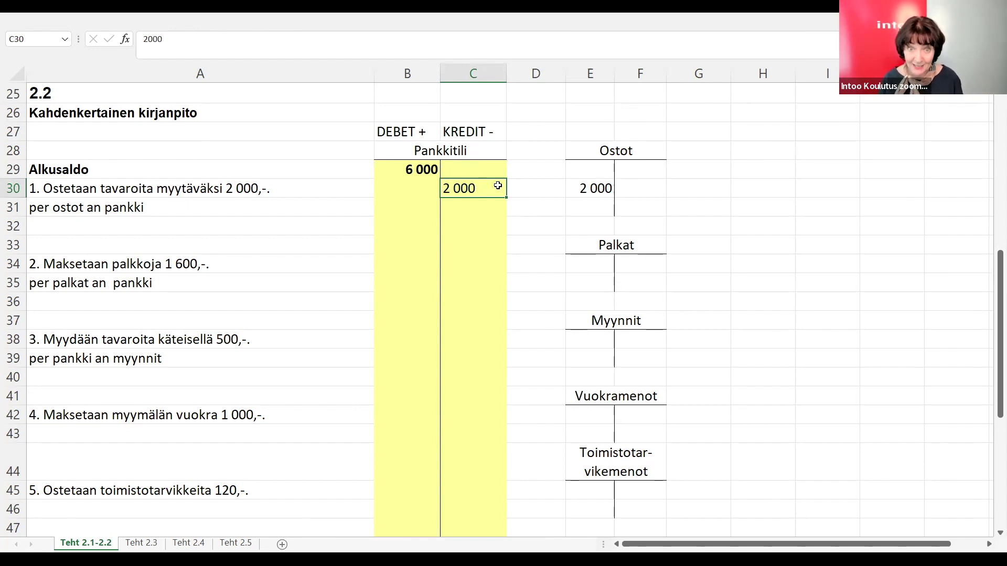
click(585, 181)
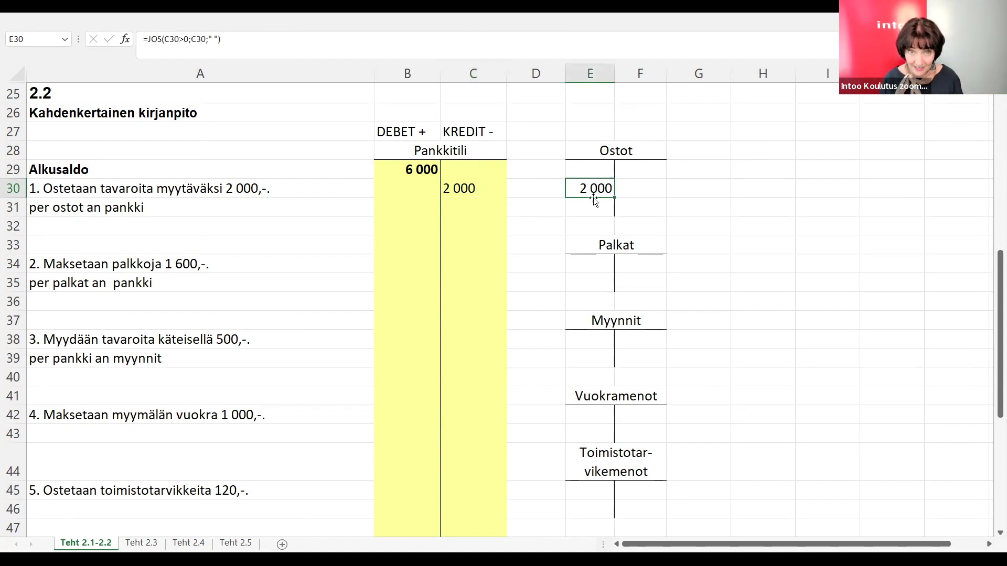
click(466, 189)
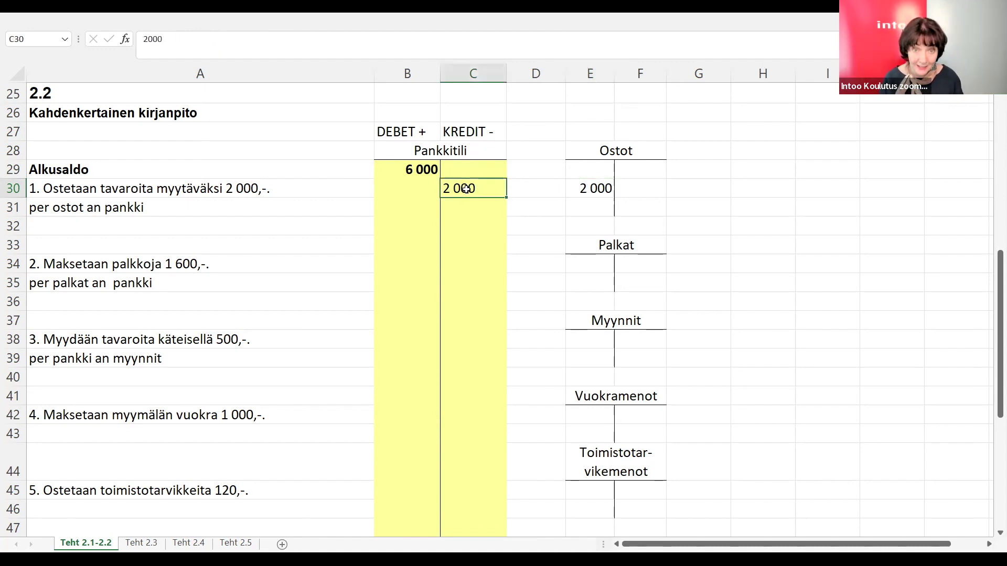
click(606, 189)
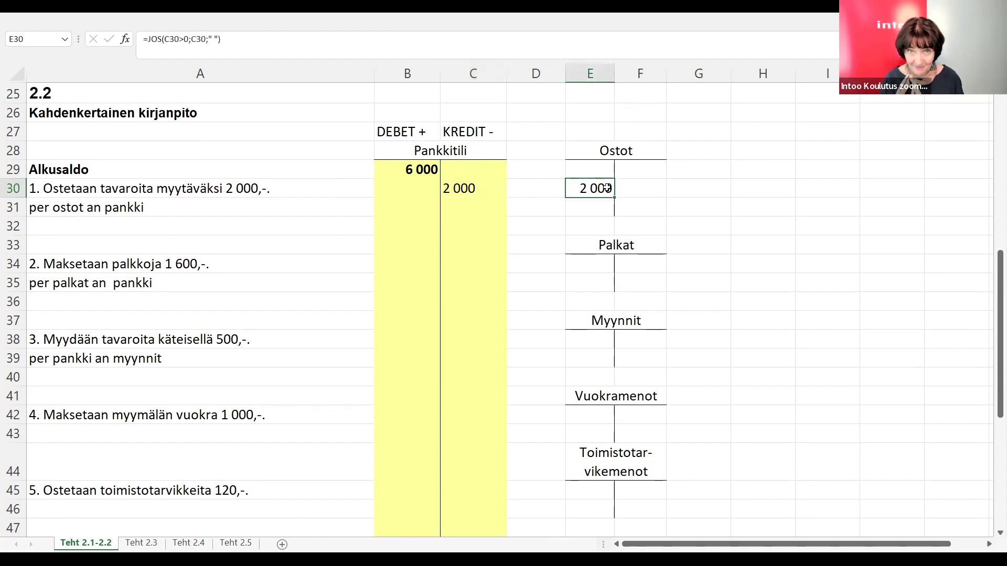
Record the 1600 wage payment as a Pankkitili credit in C34 and check its counter-entry in the Palkat account
click(399, 268)
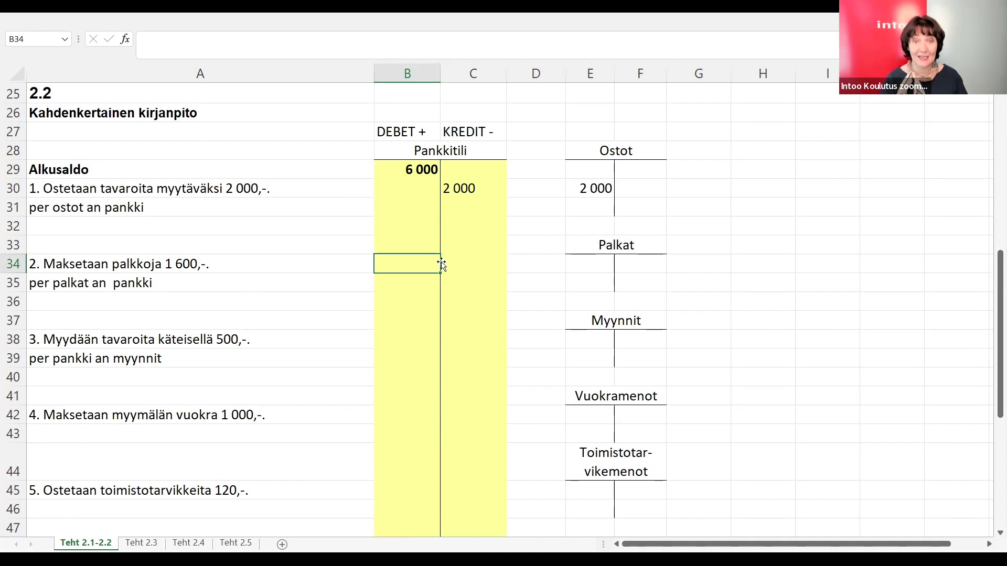
click(456, 260)
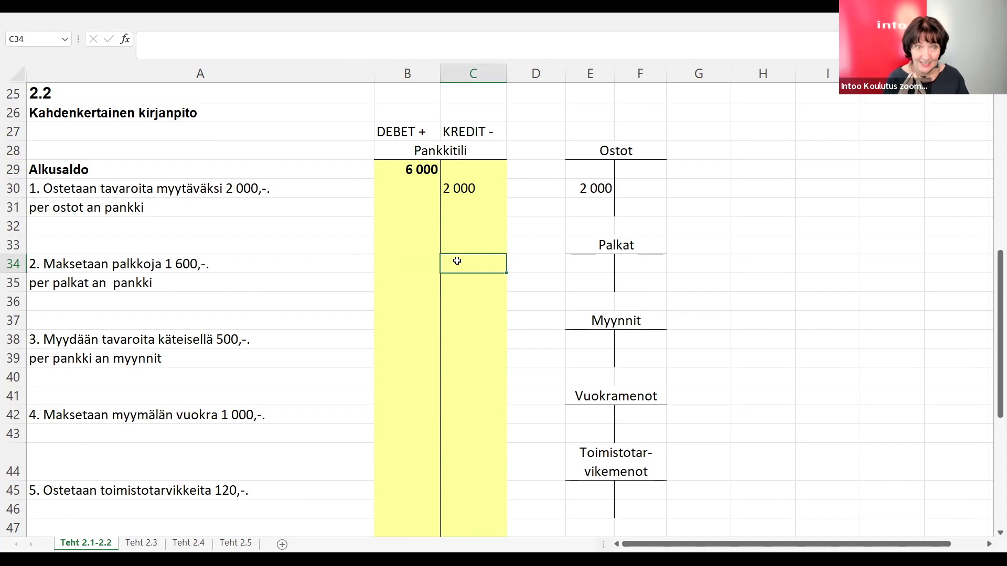
text(1)
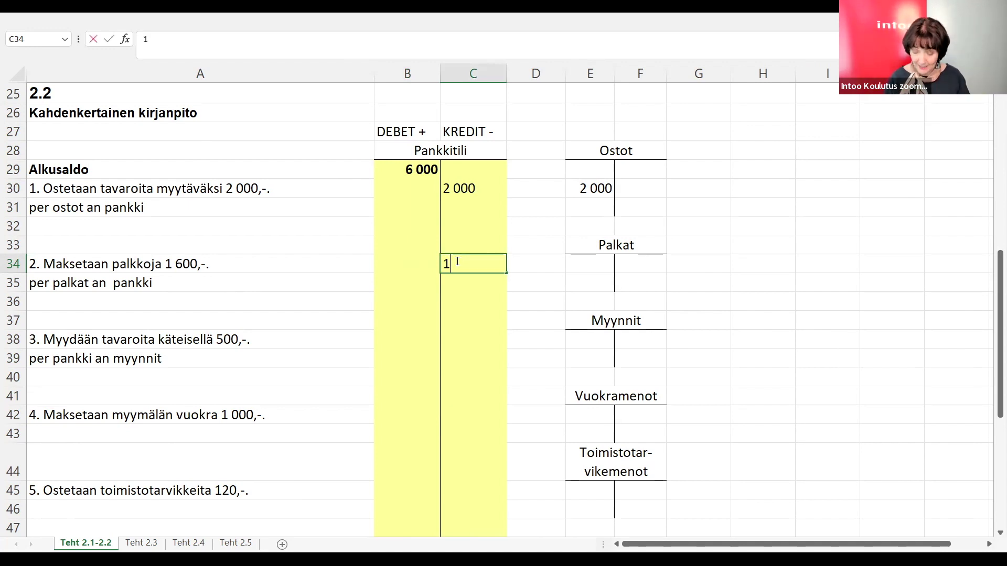
text( 600)
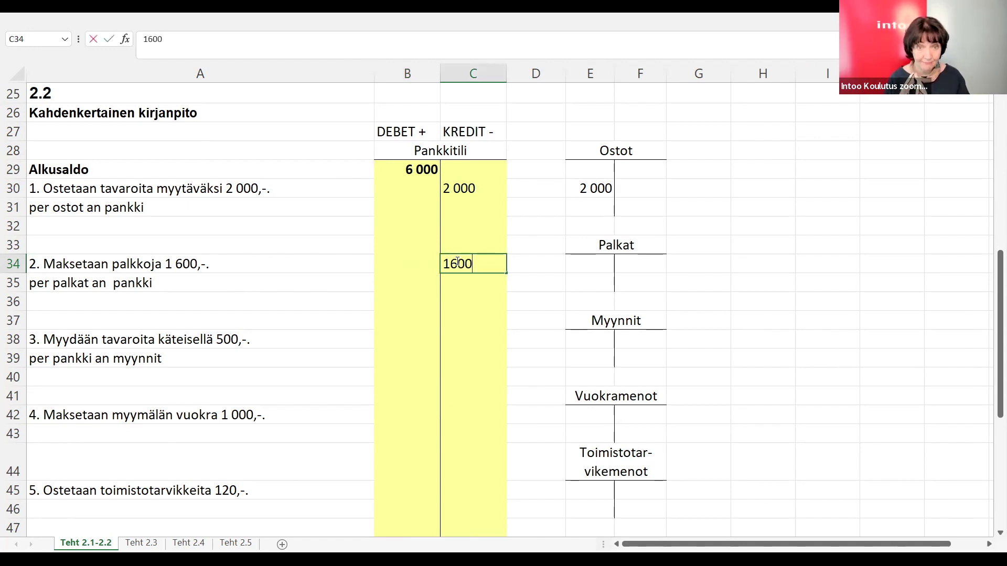
key(Tab)
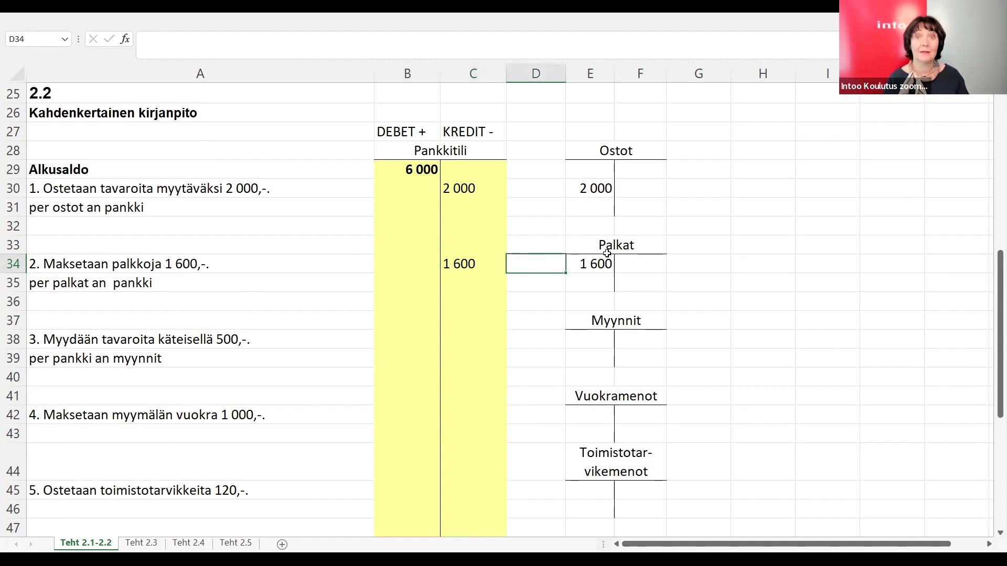
click(474, 262)
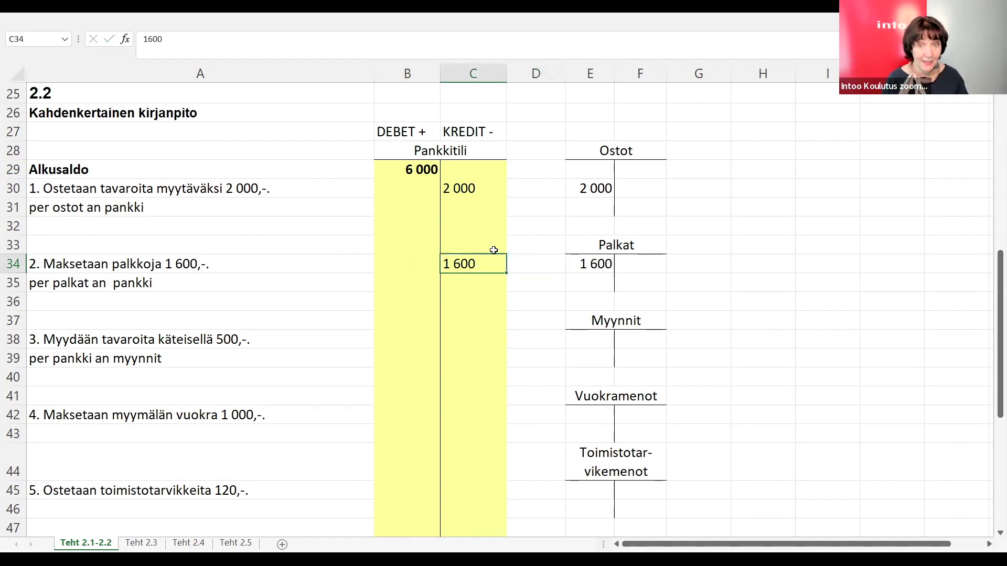
click(607, 263)
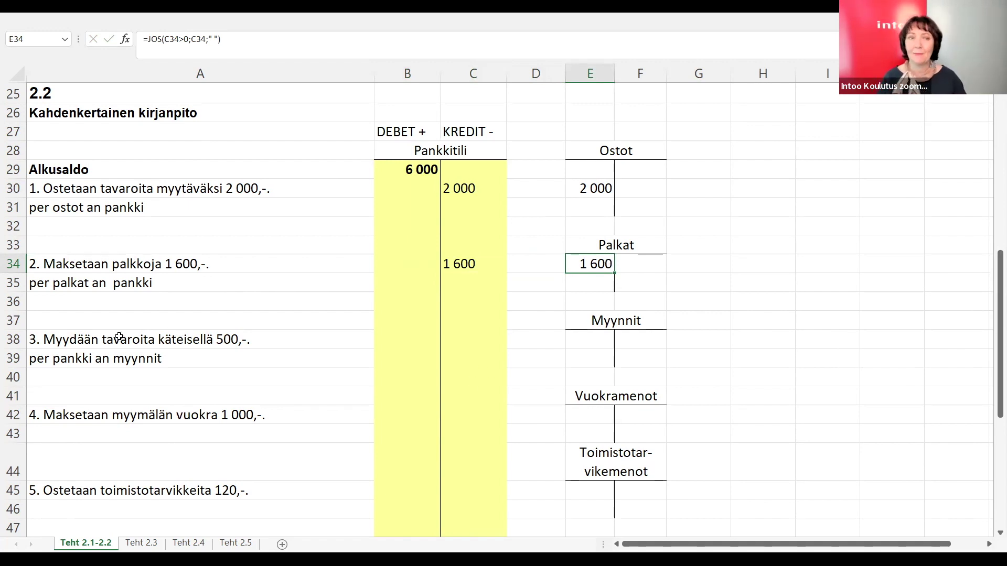
Record the 500 cash sale as a Pankkitili debit in B38 and check its counter-entry in the Myynnit account
click(90, 337)
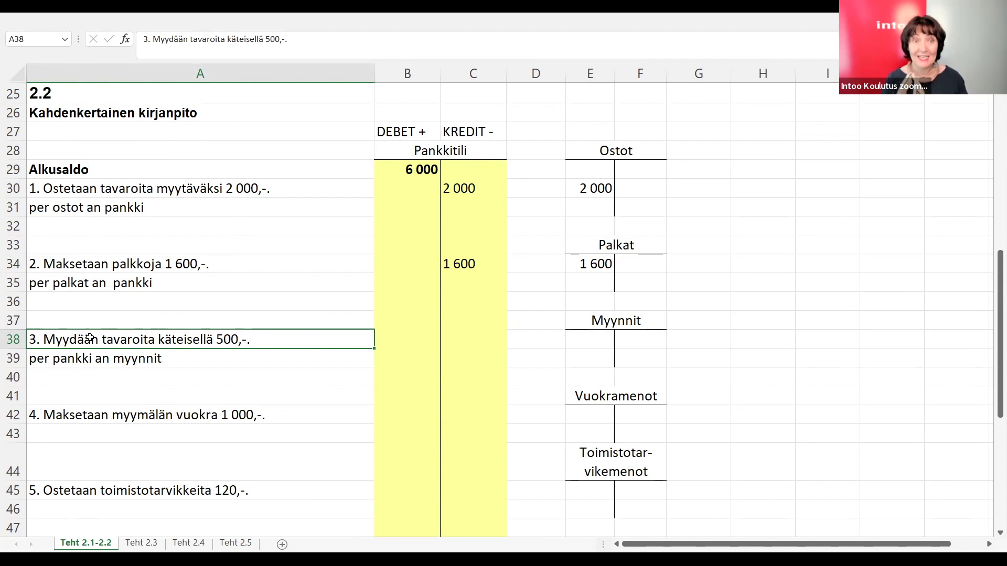
click(421, 341)
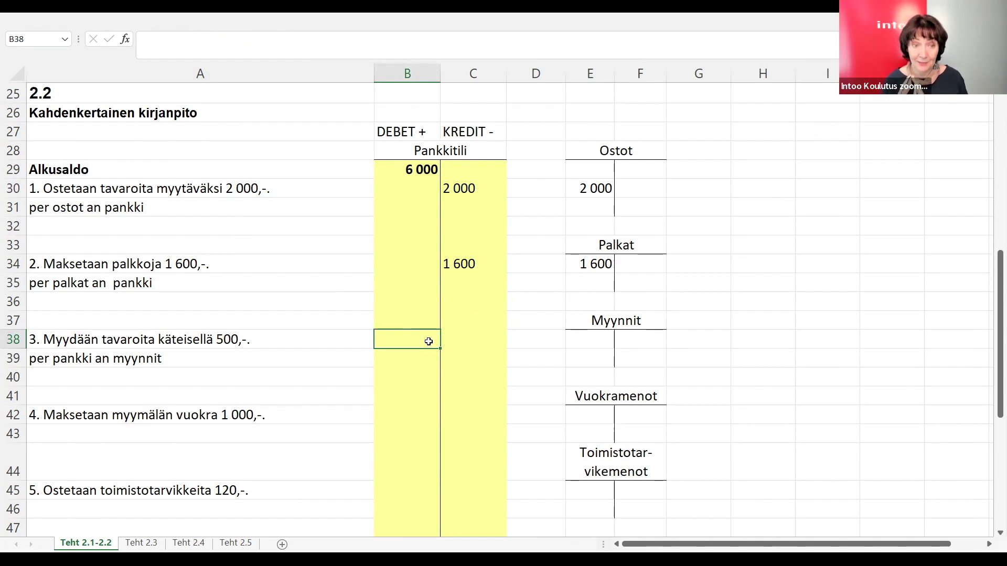
text(500)
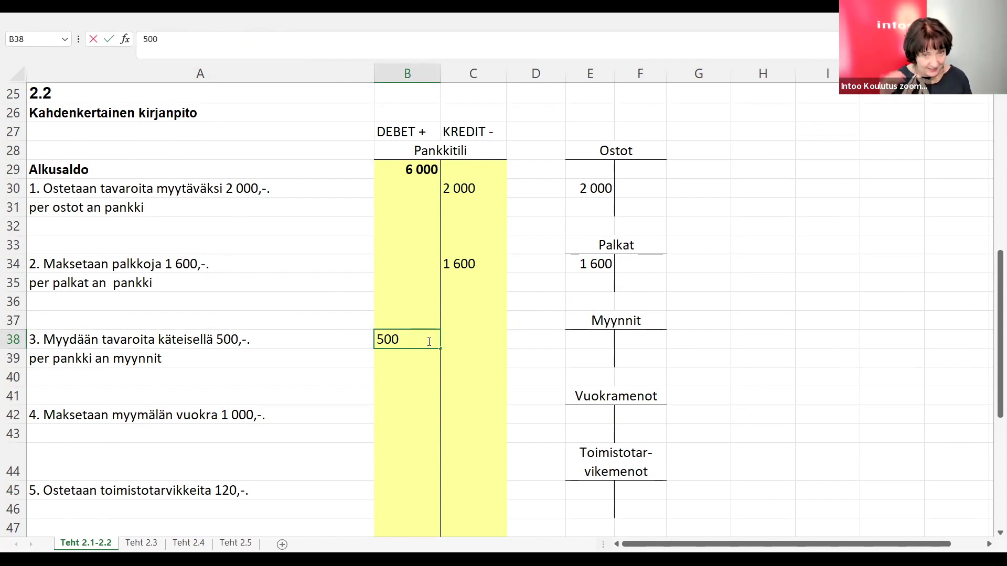
key(Tab)
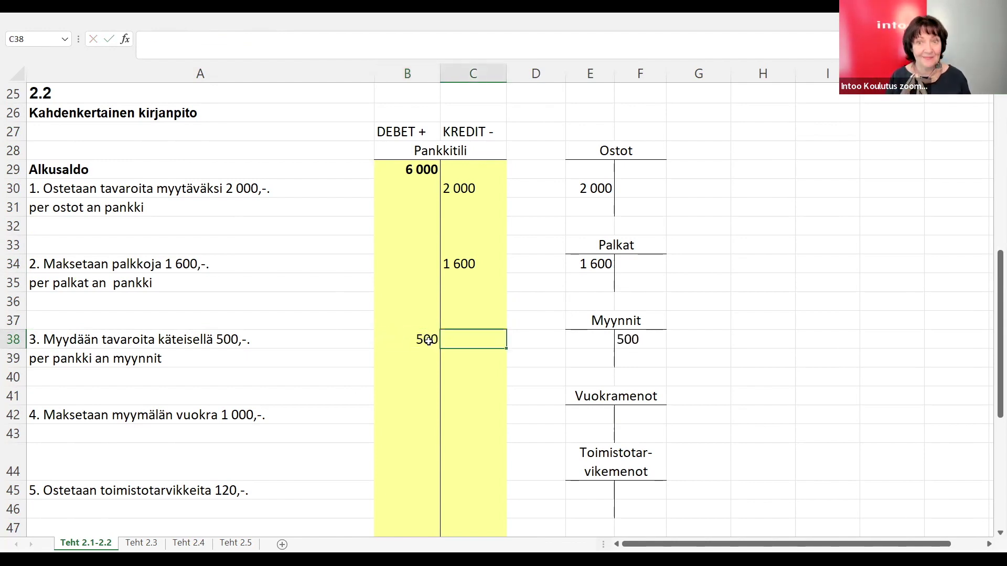
click(651, 338)
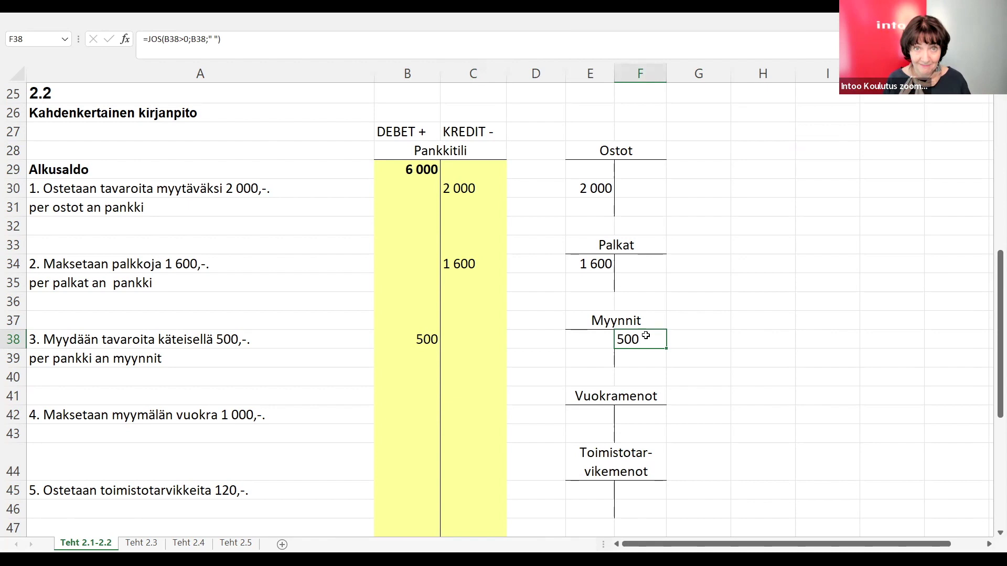
Record the 1000 shop rent payment as a Pankkitili credit in C42 and check its counter-entry in the Vuokramenot account
click(210, 404)
click(225, 414)
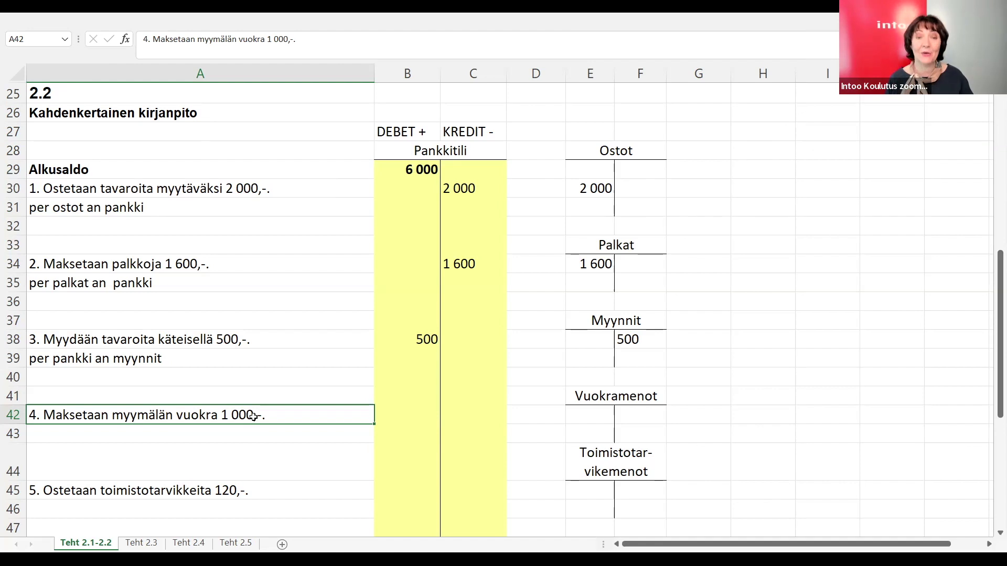
click(475, 419)
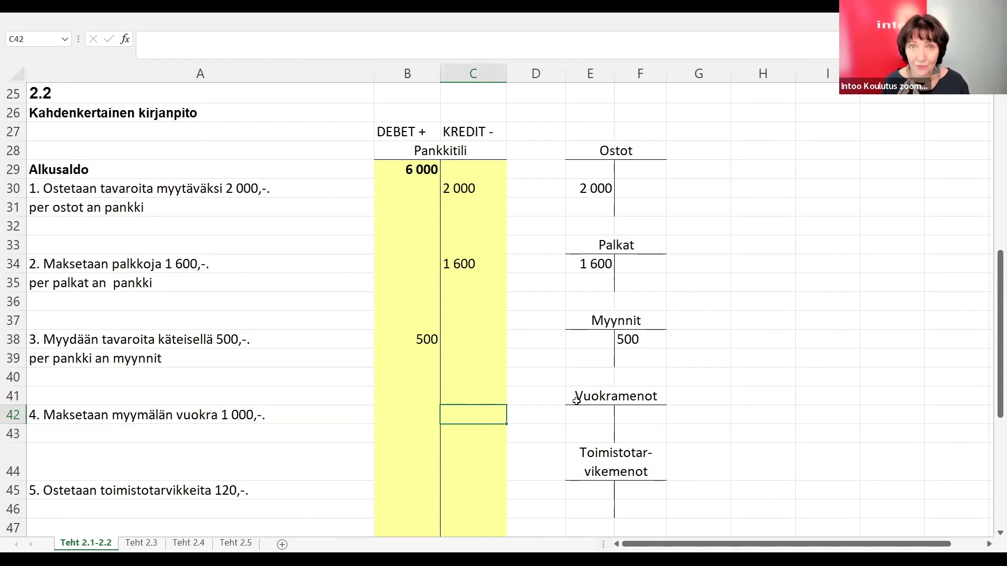
text(1000)
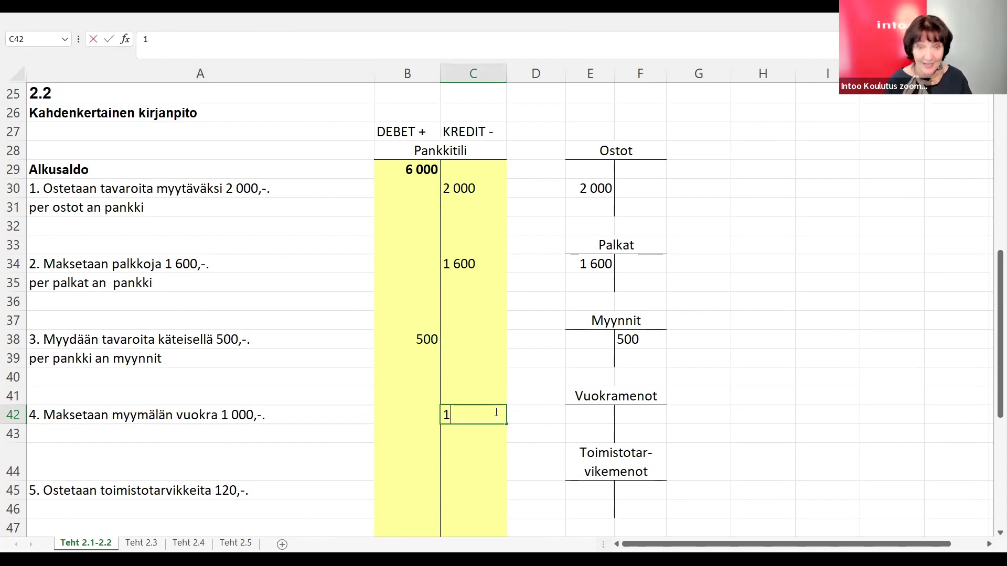
key(Tab)
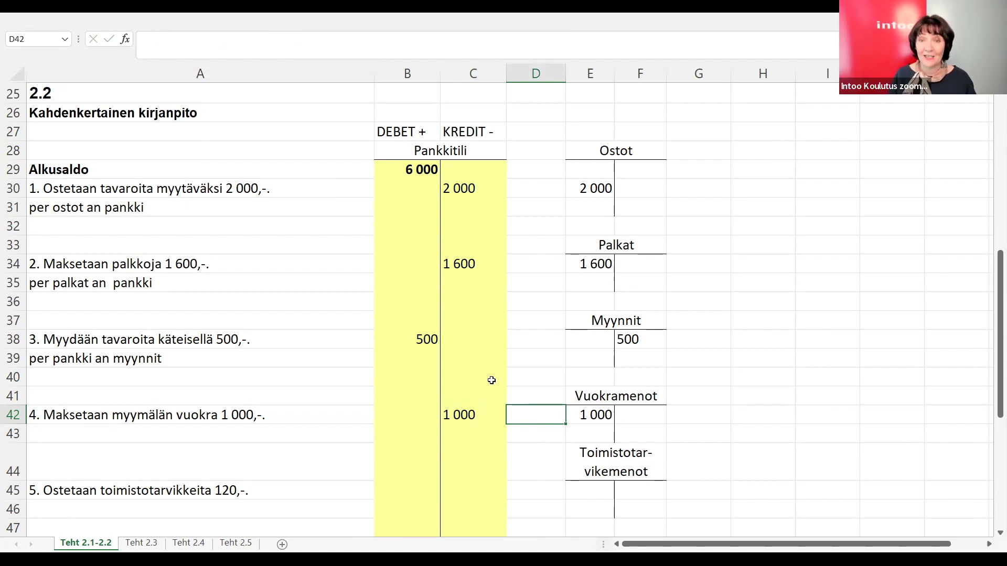
scroll(491, 380, down, 1)
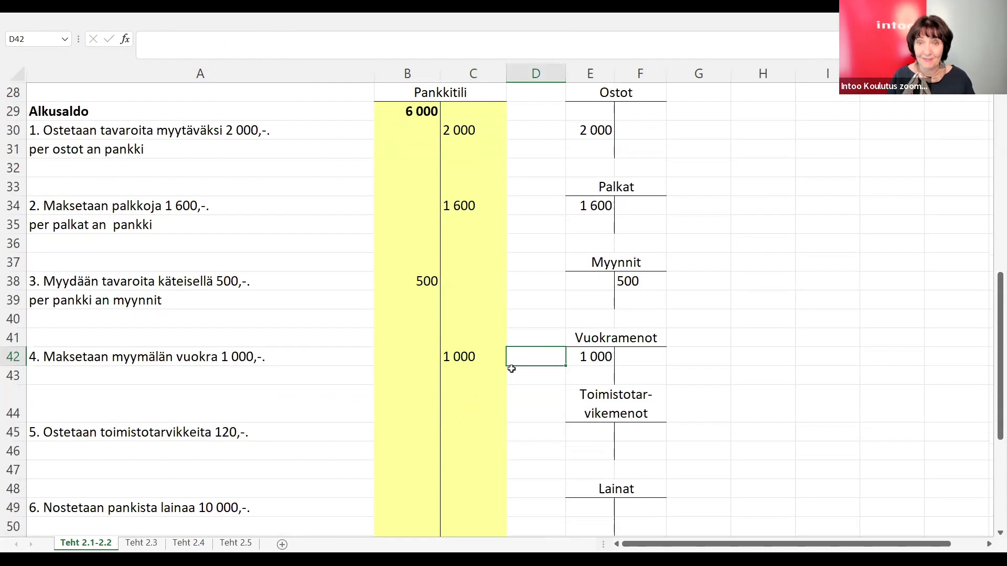
click(591, 356)
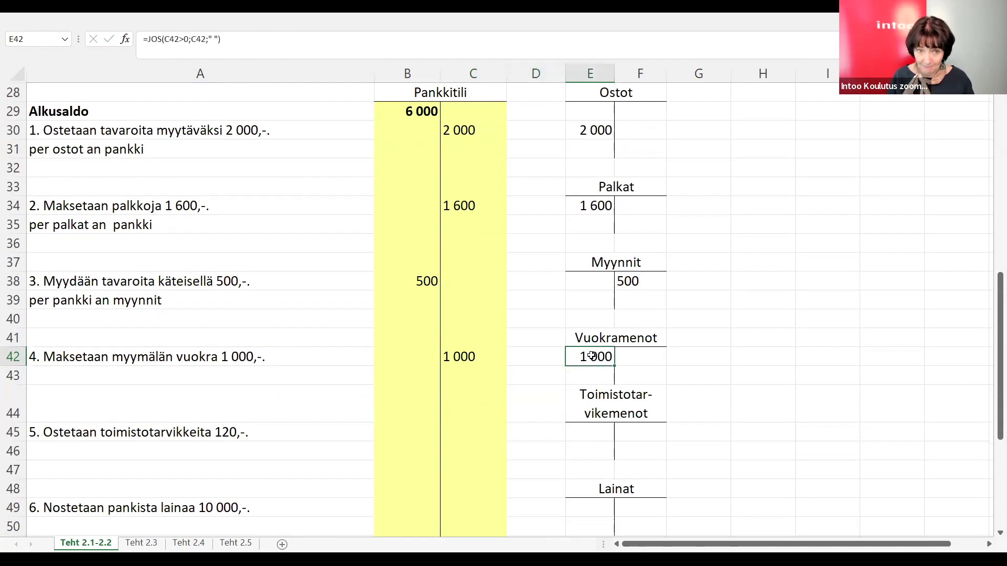
Record the office supplies purchase of transaction 5 as a 120 credit to Pankkitili in C45
click(176, 438)
scroll(304, 472, down, 1)
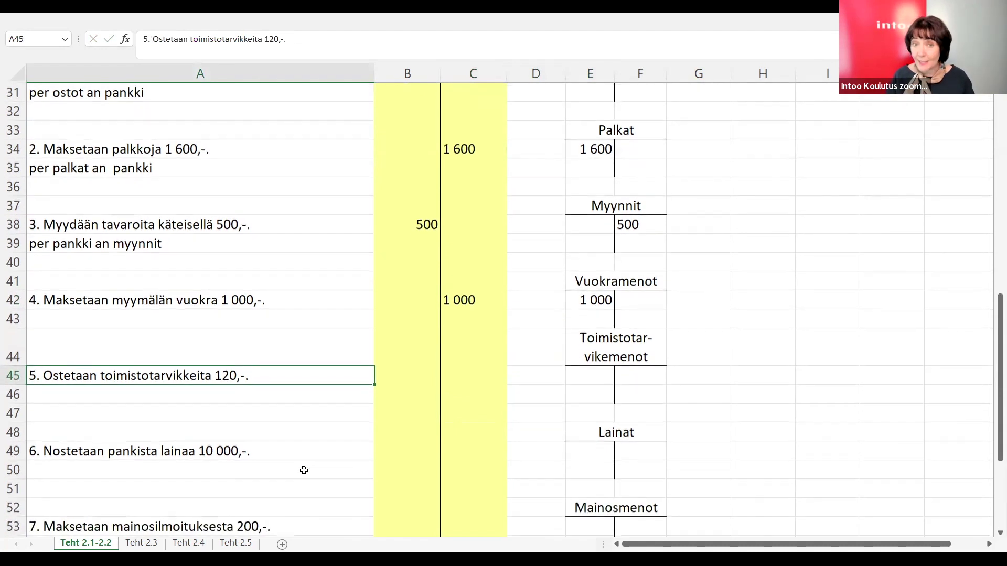
click(406, 370)
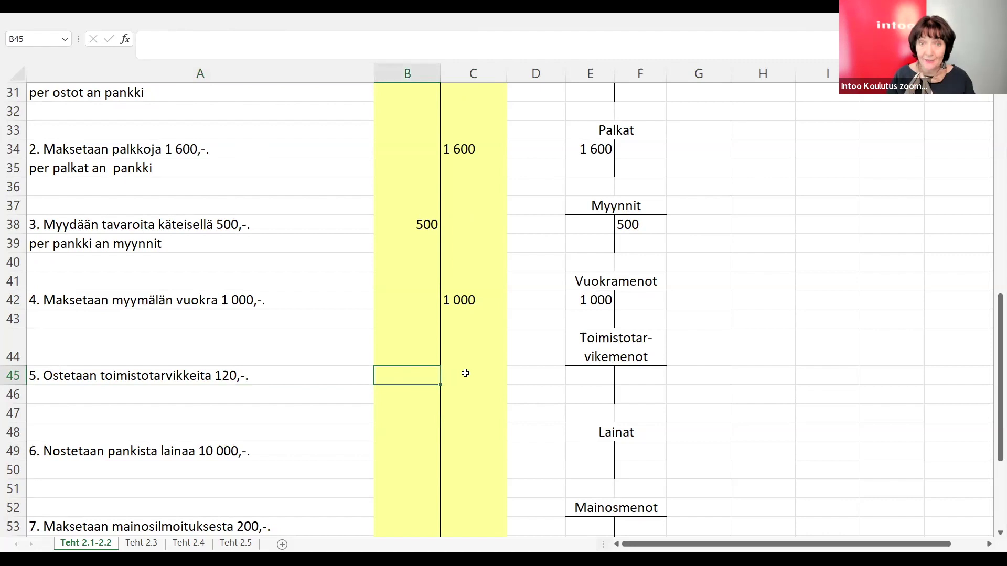
click(465, 374)
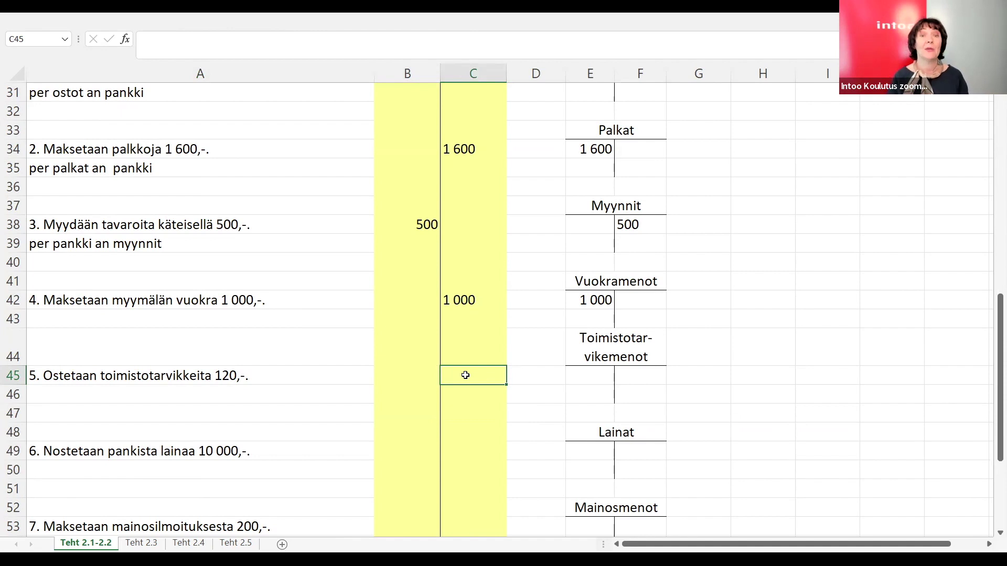
text(120)
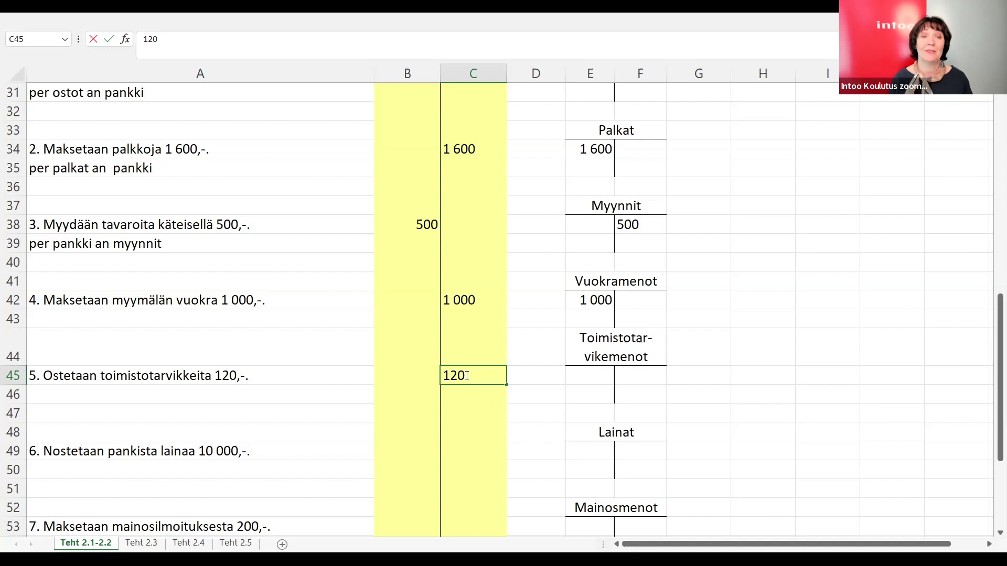
key(Tab)
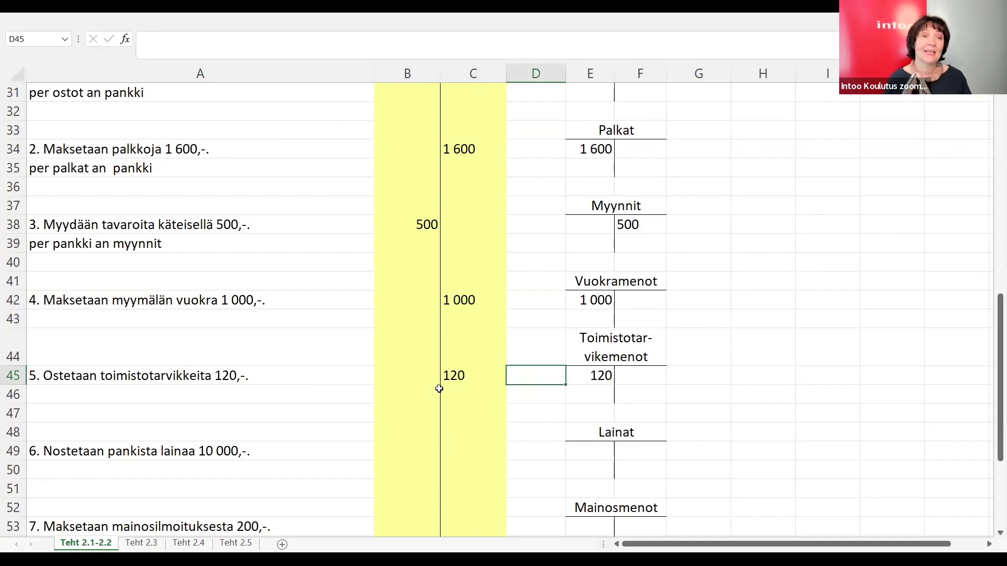
Record the bank loan of transaction 6 as a 10000 debit to Pankkitili in B49
scroll(178, 448, down, 1)
click(164, 395)
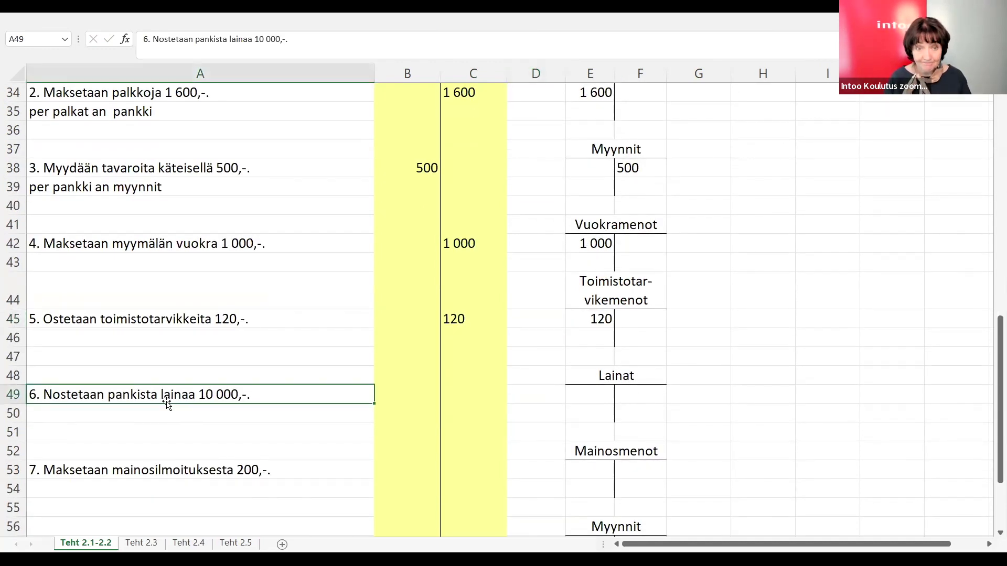
click(394, 396)
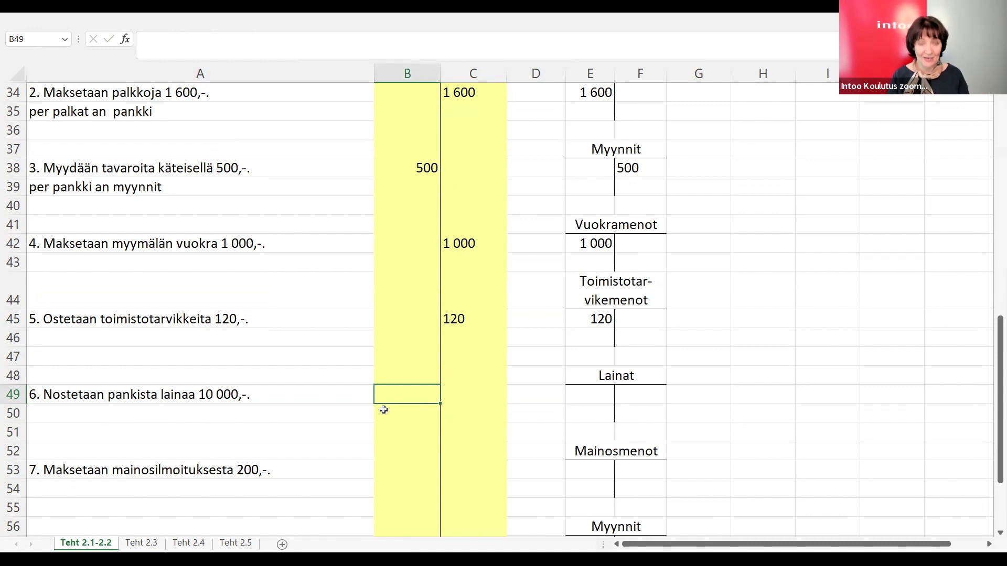
text(1)
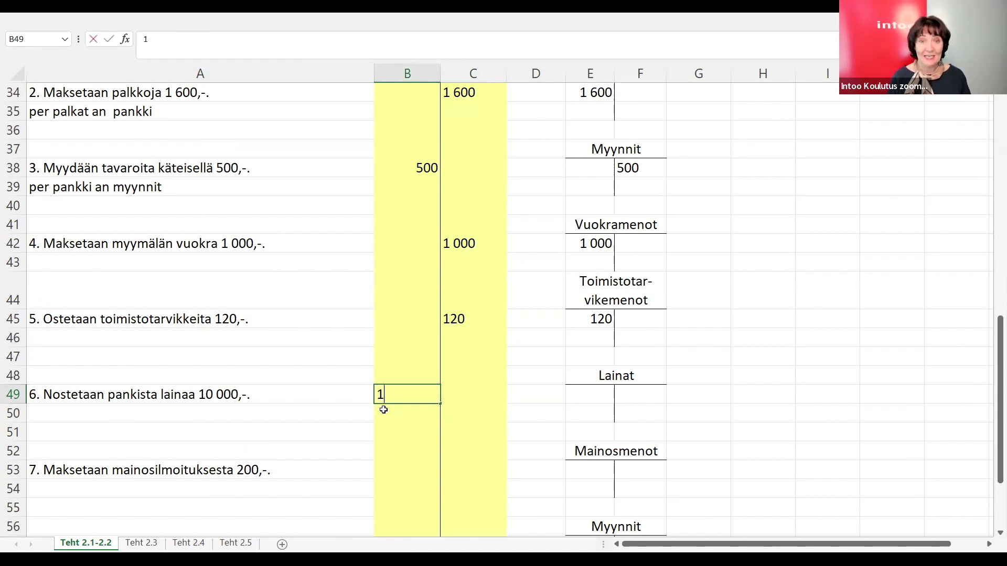
text(0000)
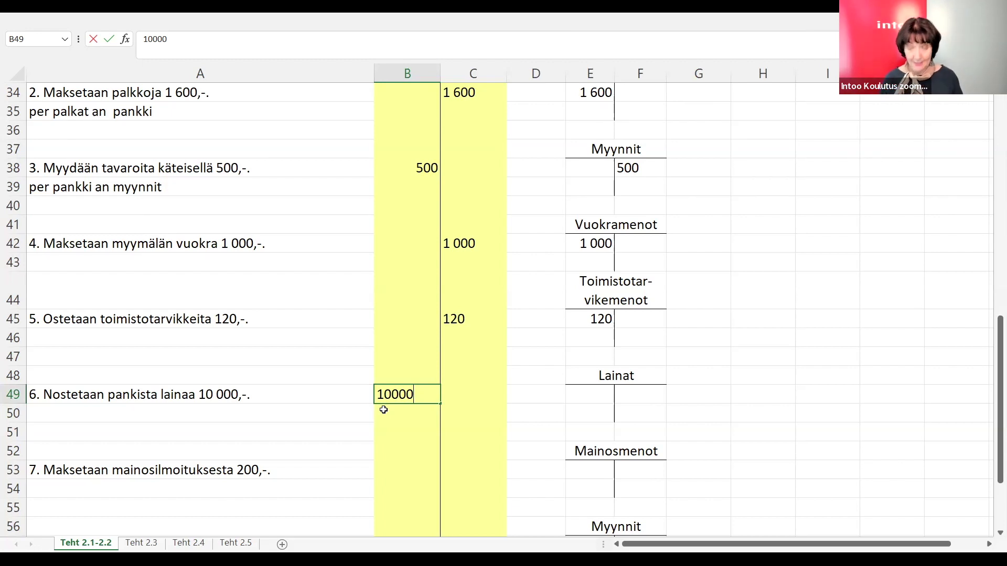
key(Tab)
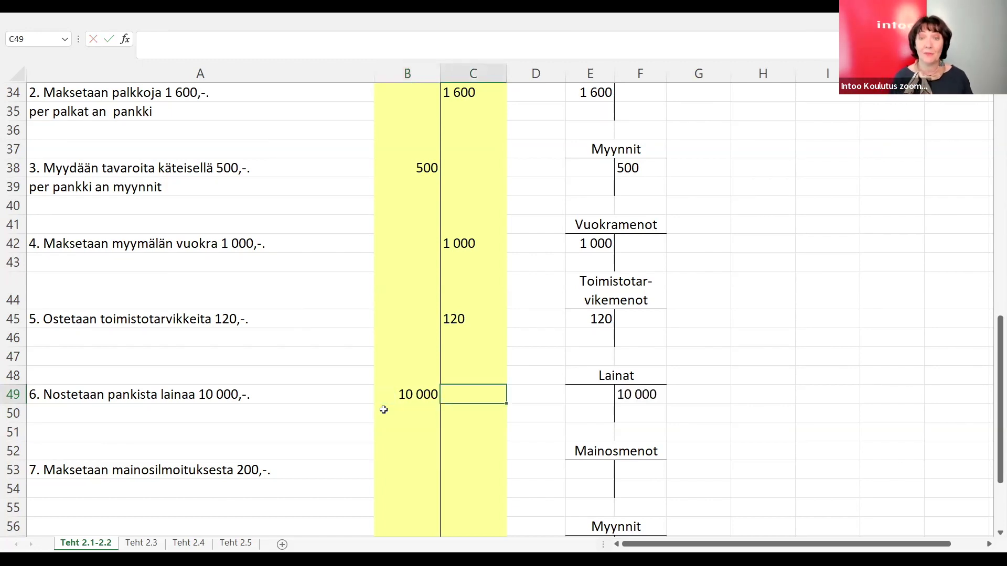
Compare the transaction 6 loan debit in B49 with its counter-entry in the Lainat account in F49
click(641, 398)
click(415, 394)
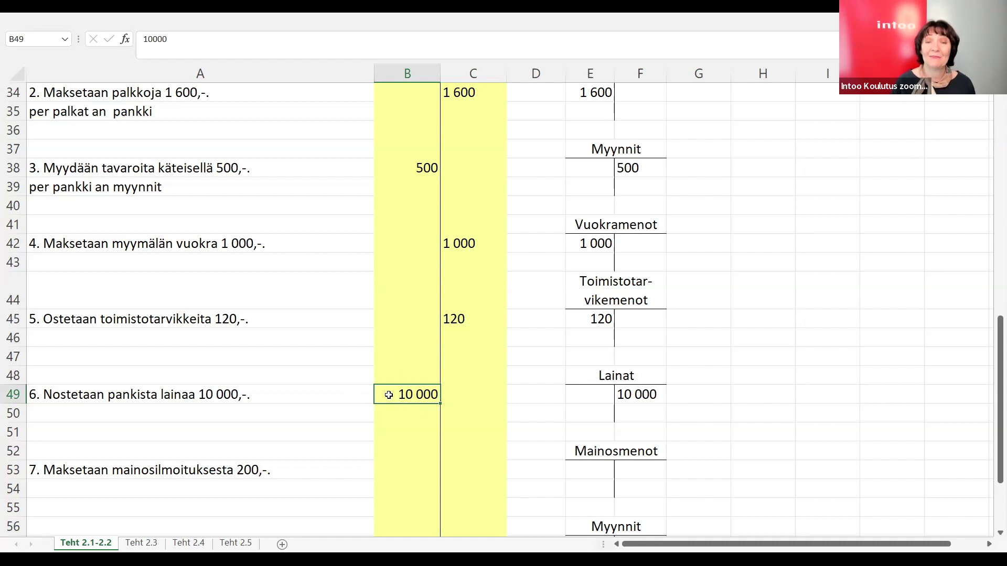
click(629, 389)
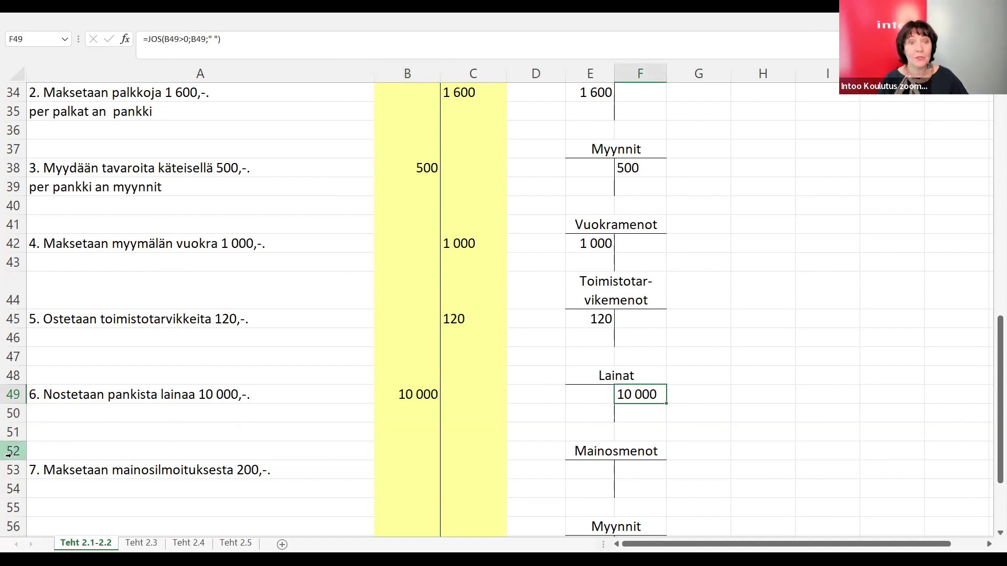
Record the advertisement payment of transaction 7 as a 200 Pankkitili credit in C53 and check its counter-entry in the Mainosmenot account
scroll(120, 425, down, 1)
scroll(120, 425, down, 1)
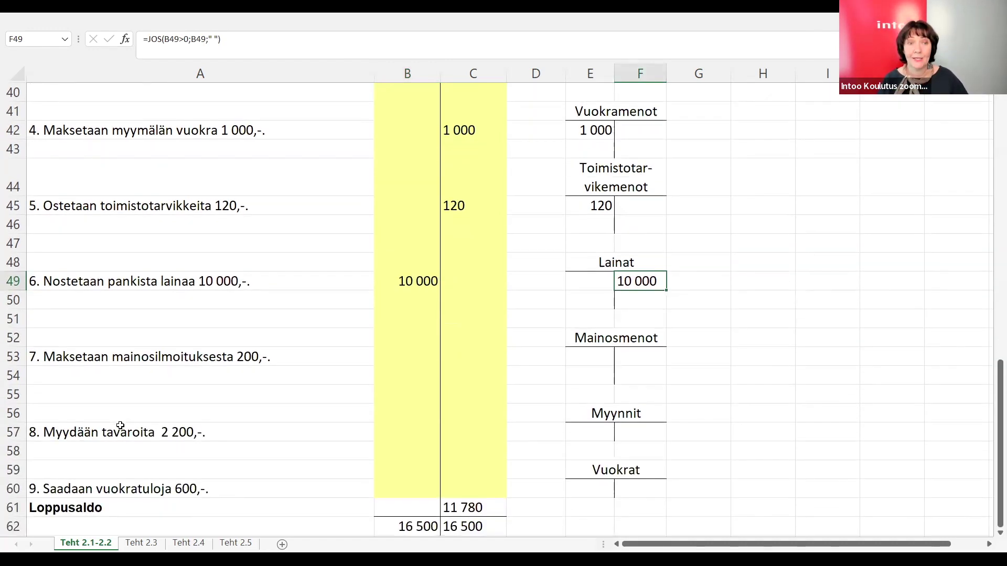
click(92, 354)
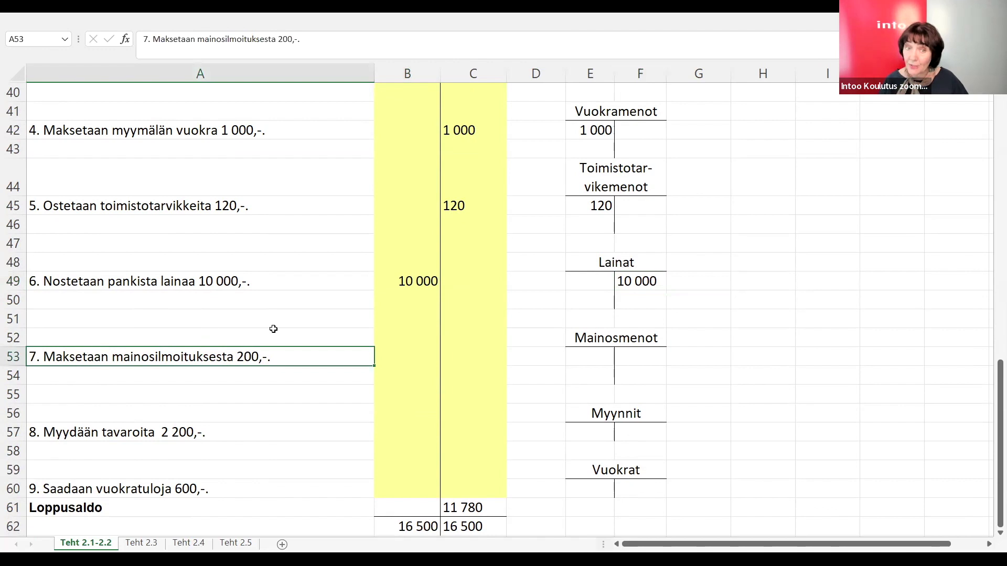
click(471, 357)
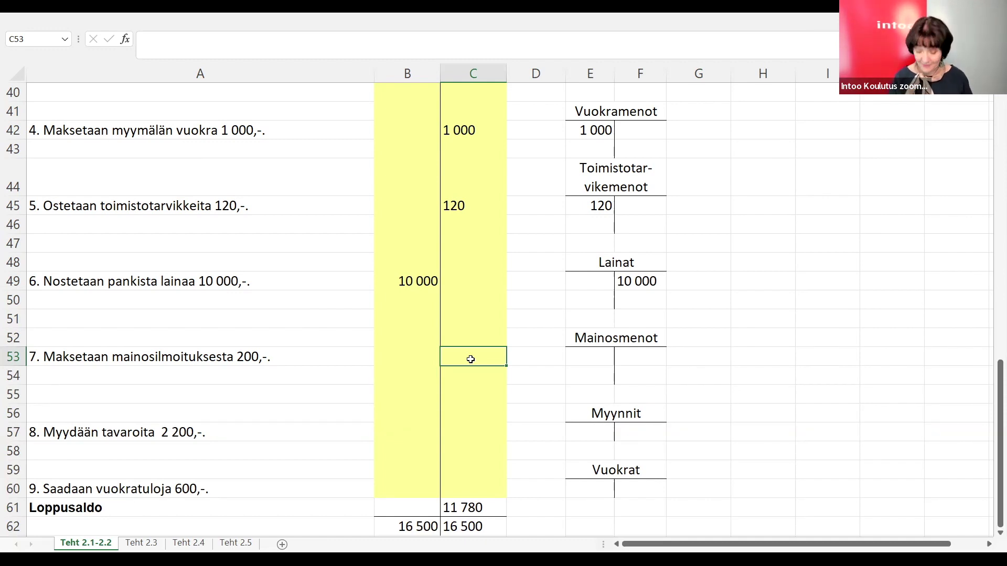
text(200)
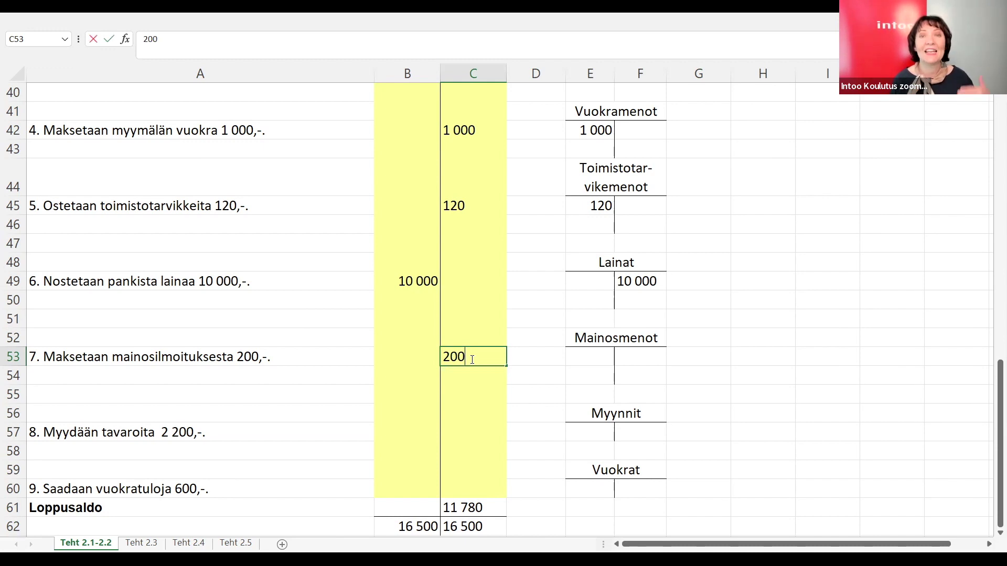
key(Tab)
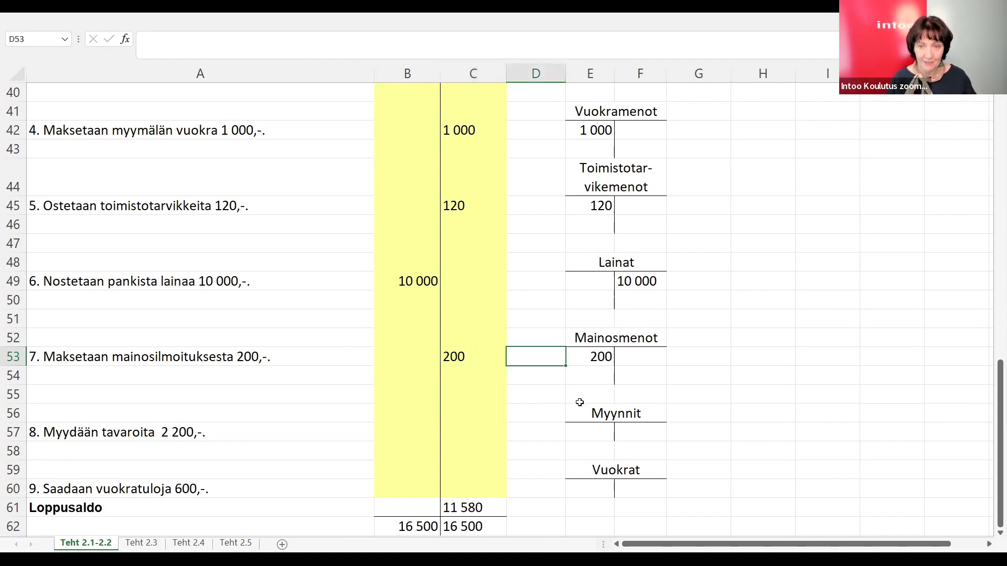
click(606, 362)
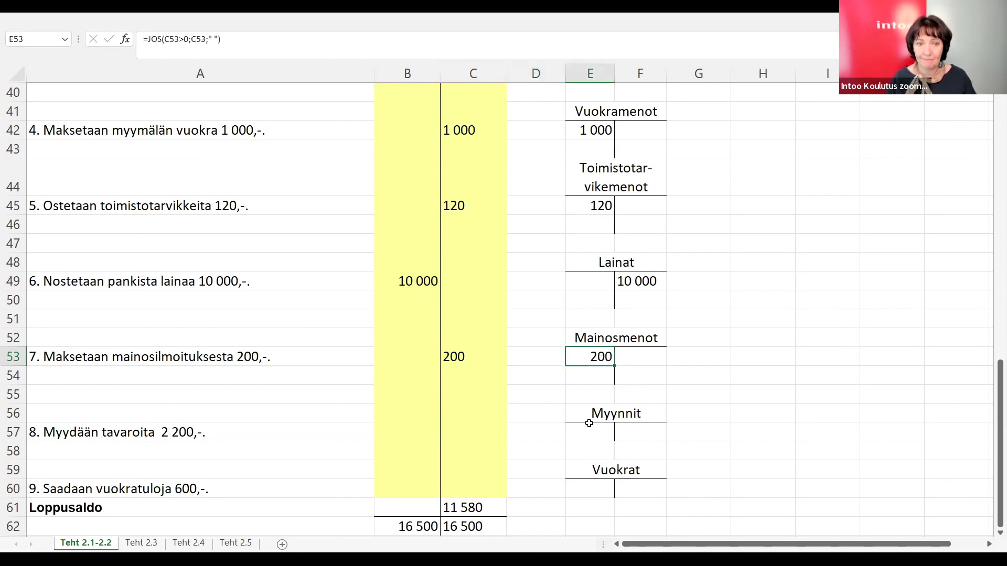
Record the goods sale of transaction 8 as a 2200 Pankkitili debit in B57 and check its counter-entry in the Myynnit account
click(185, 431)
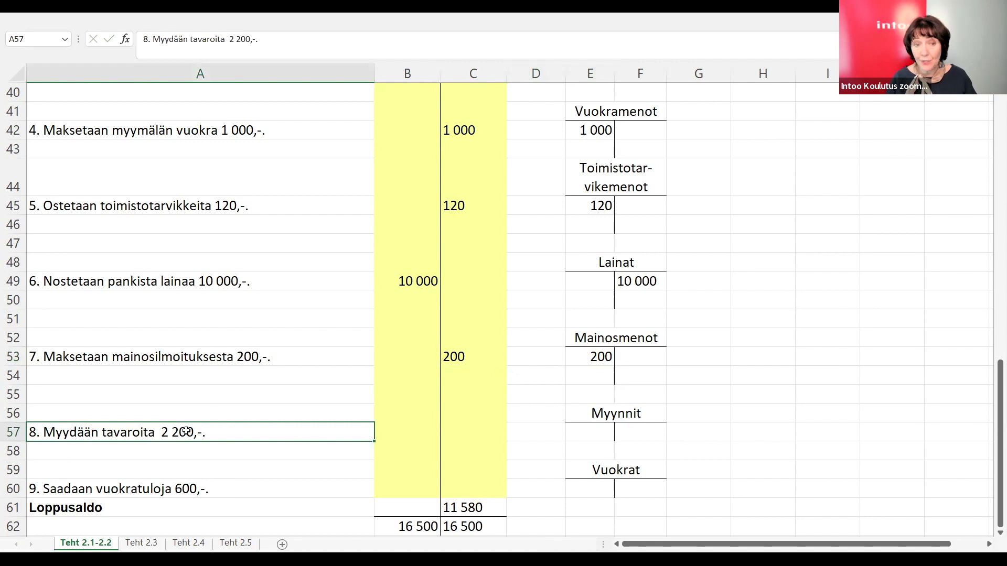
click(419, 430)
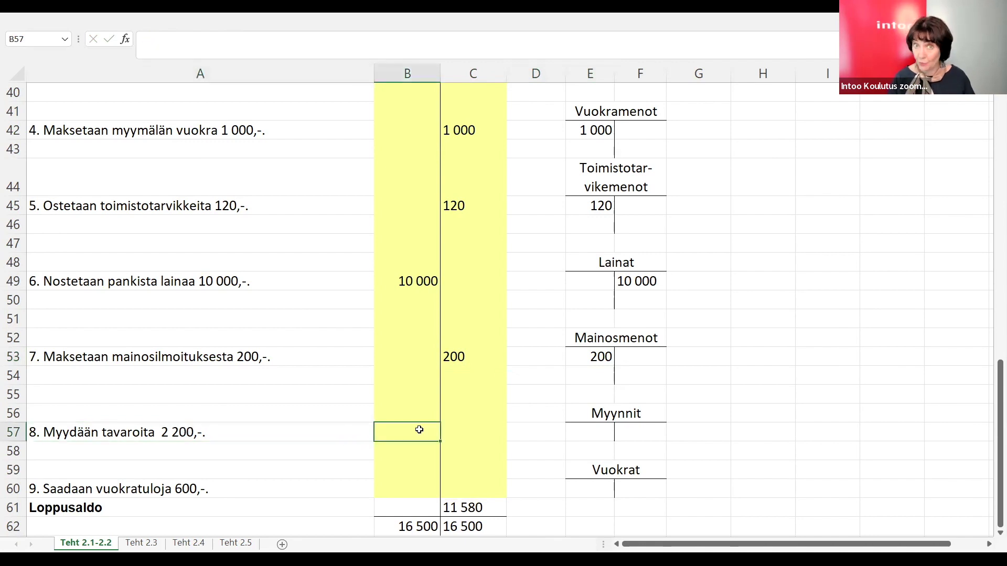
text(2200)
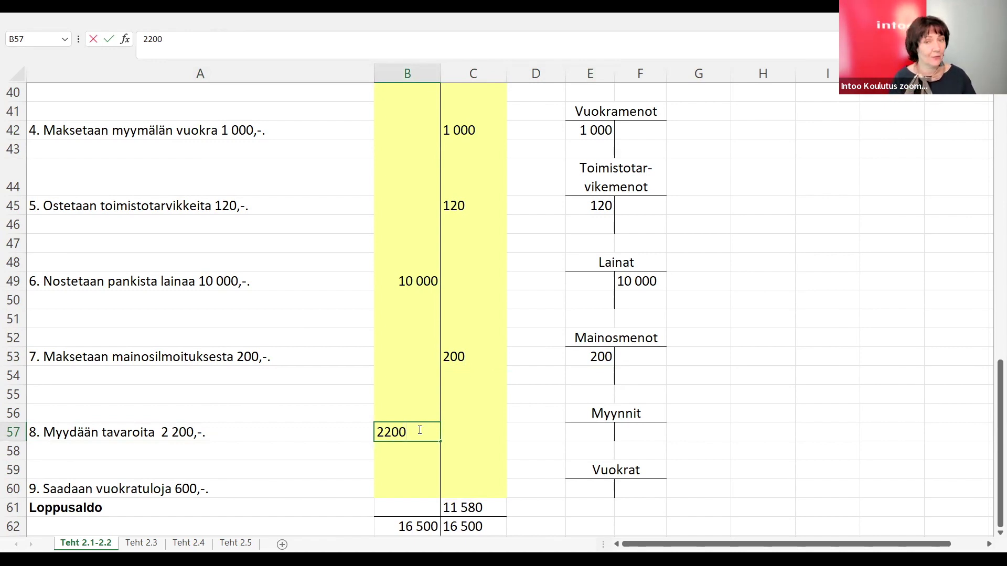
key(Tab)
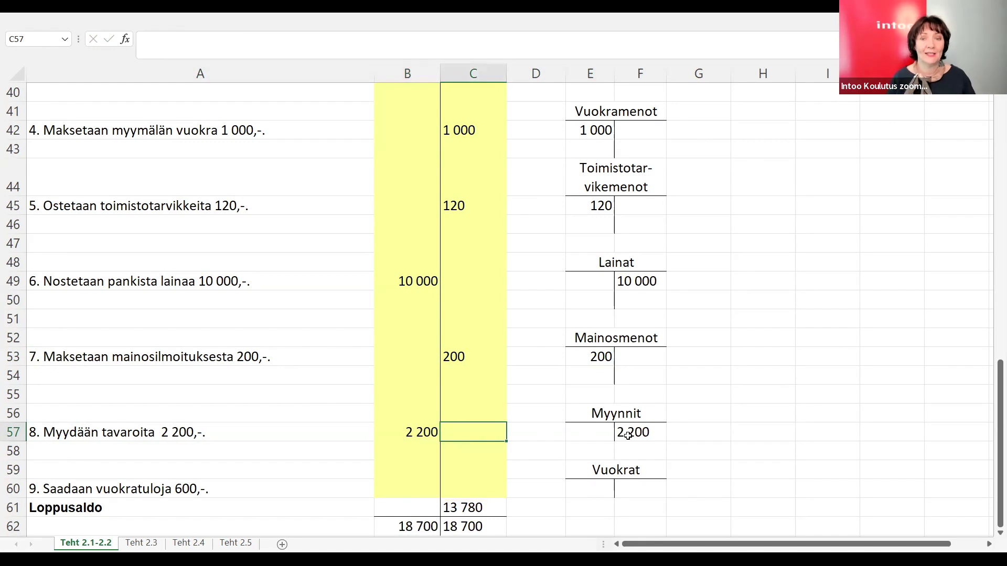
click(628, 435)
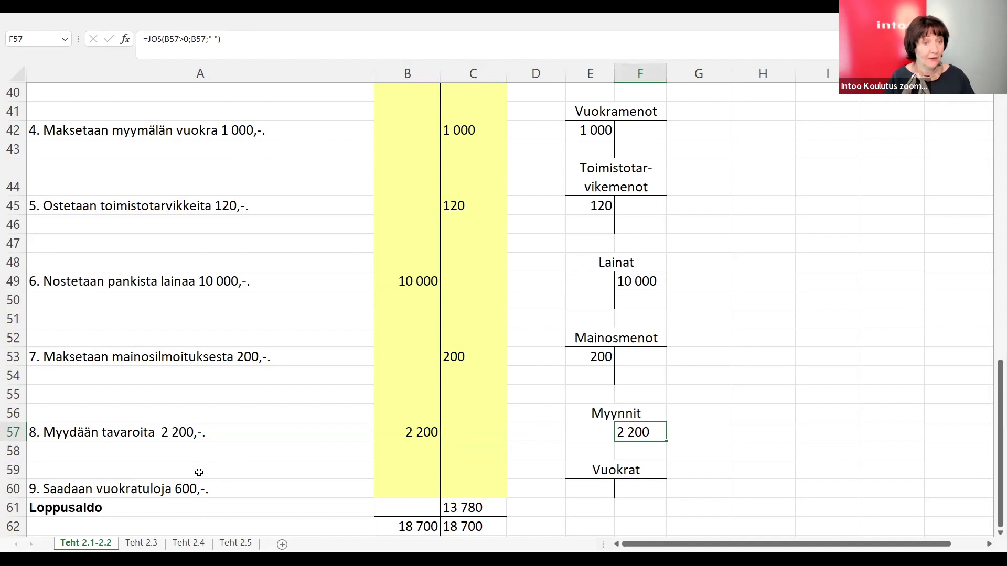
Record the rental income of transaction 9 as a 600 Pankkitili debit in B60
click(200, 491)
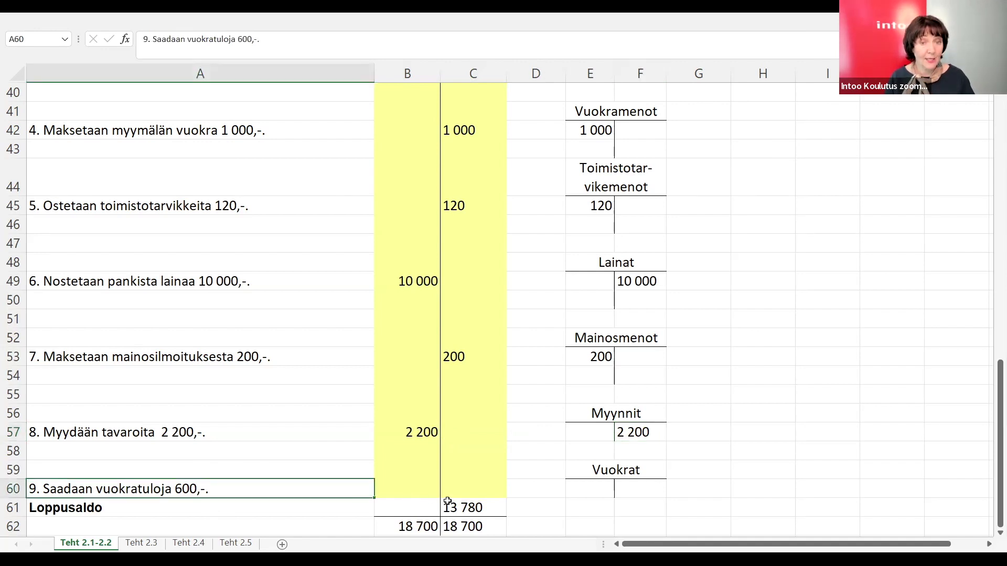
click(406, 482)
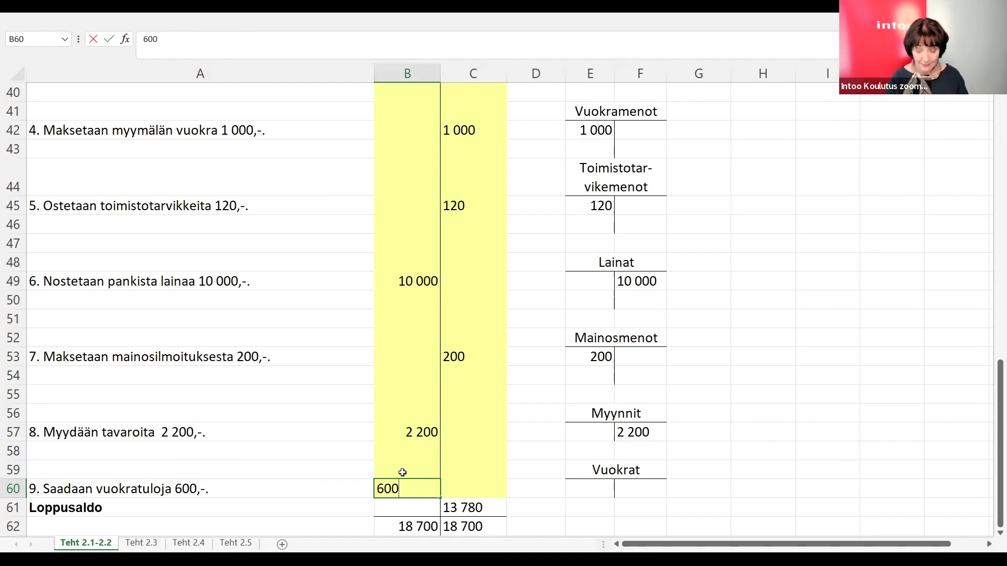
key(Tab)
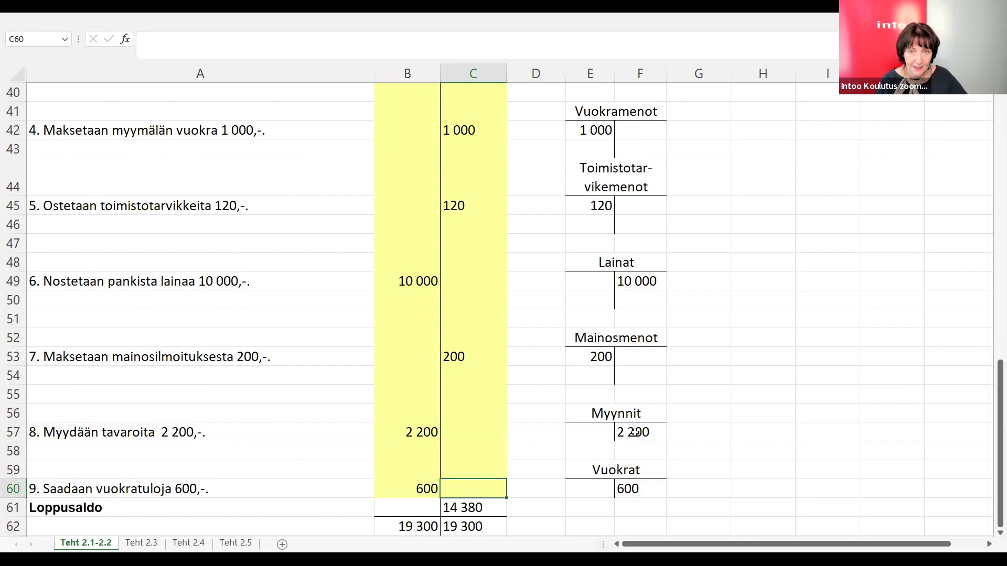
Compare the transaction 1 Pankkitili credit in C30 with its Ostot debit in E30, highlighting the range C30:E30
scroll(634, 433, up, 3)
scroll(618, 433, up, 5)
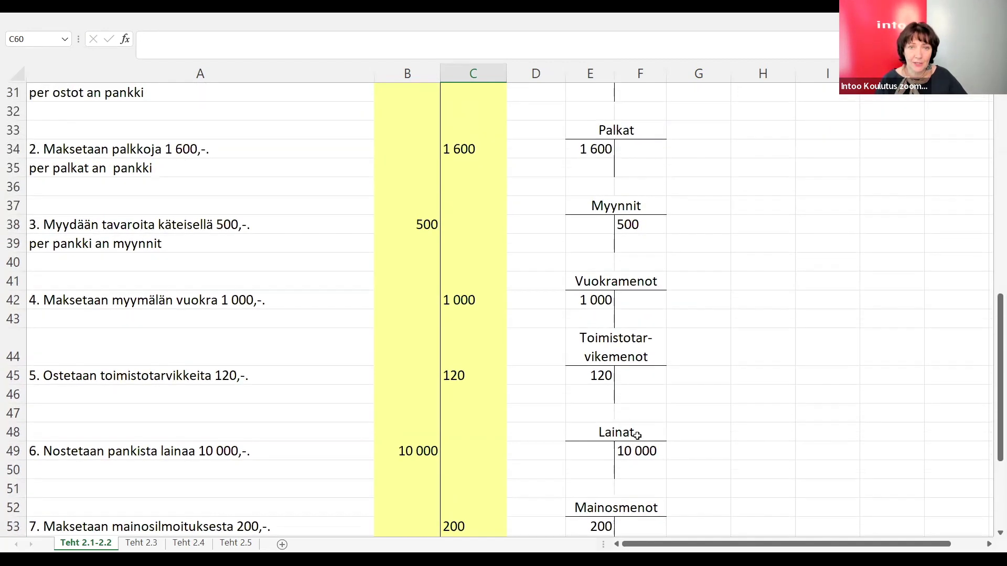
click(454, 310)
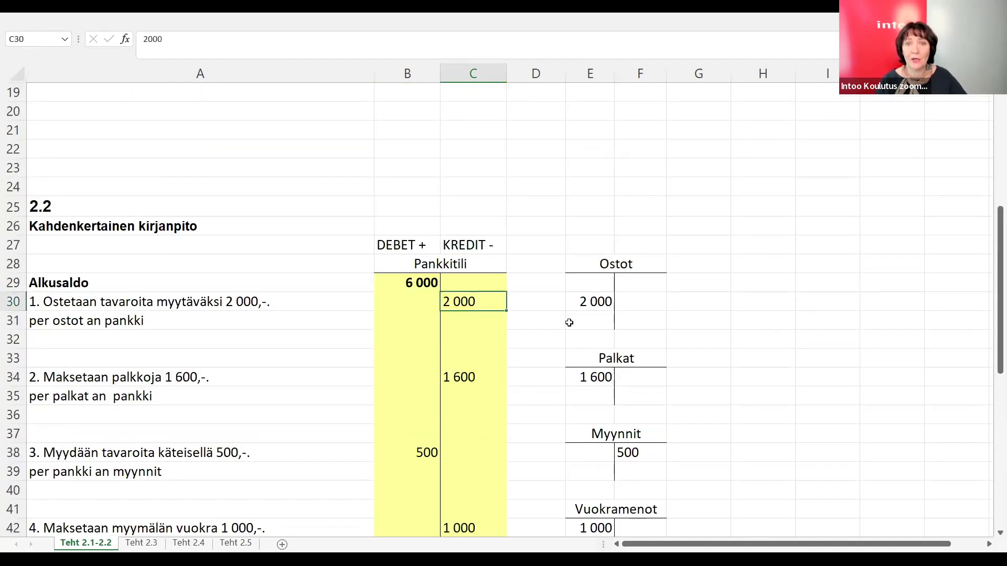
click(583, 303)
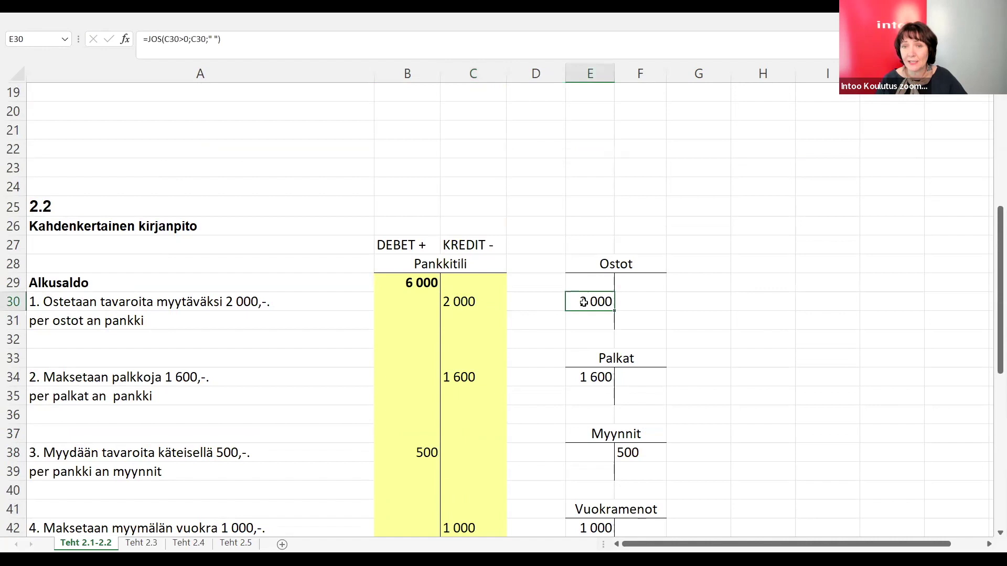
click(478, 300)
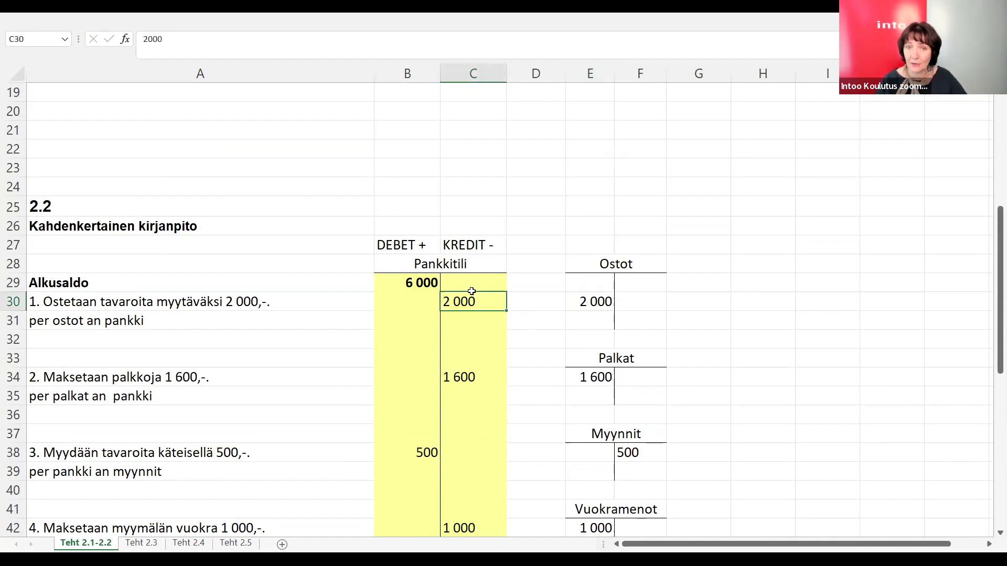
click(594, 307)
click(482, 304)
drag(483, 304, 600, 303)
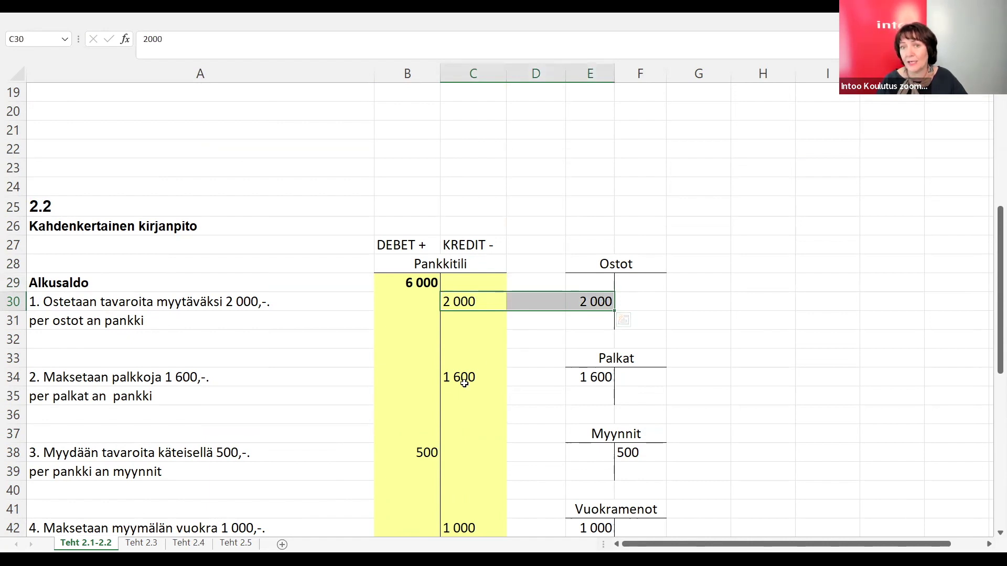
Compare the transaction 5 Pankkitili credit in C45 with its Toimistotarvikemenot debit in E45
scroll(459, 380, down, 1)
scroll(458, 382, down, 3)
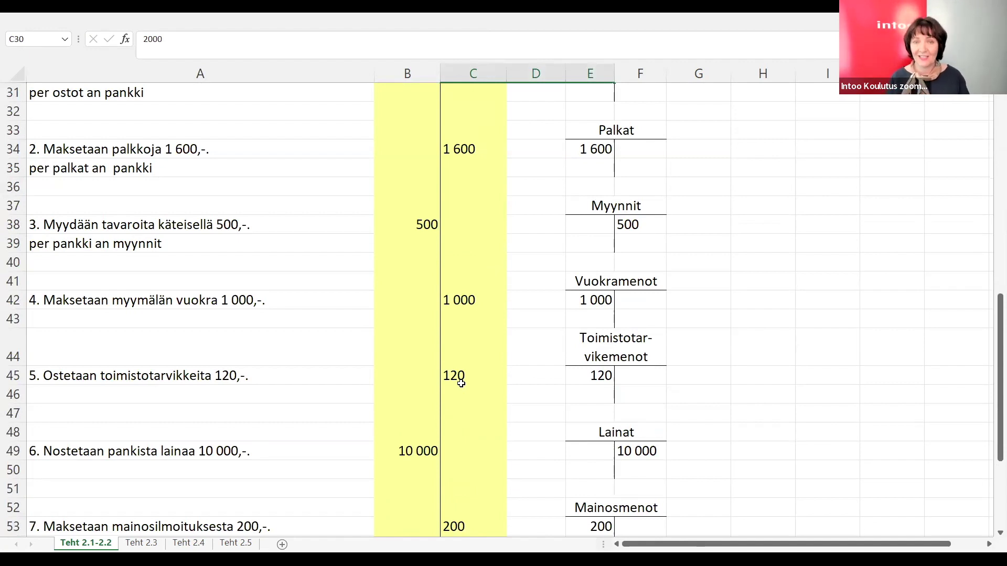
click(460, 381)
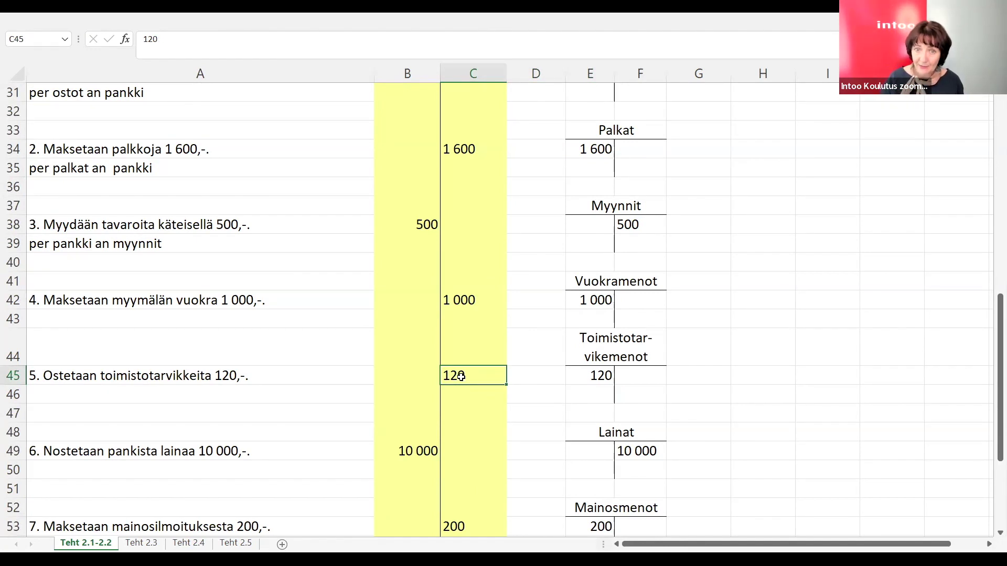
click(569, 370)
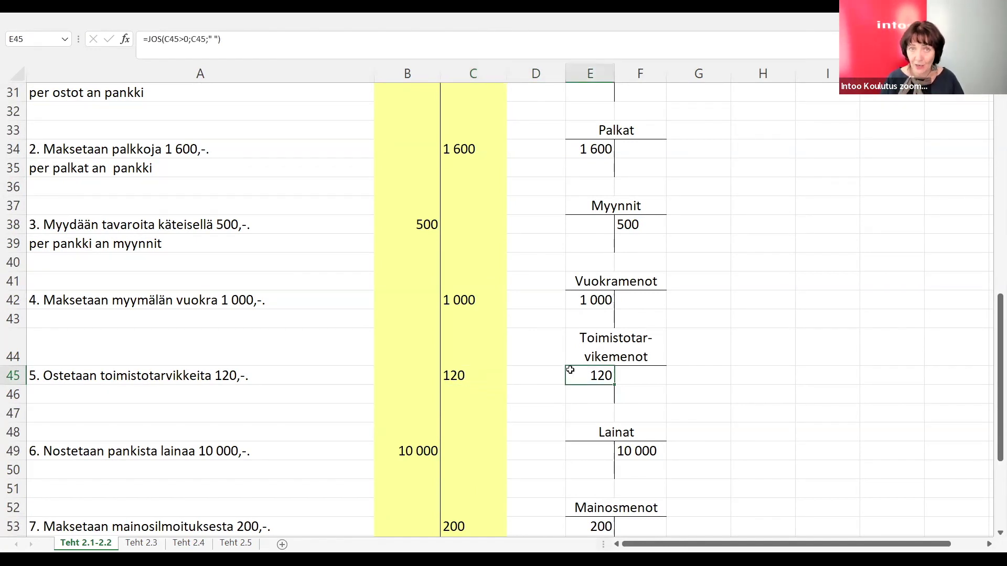
click(467, 379)
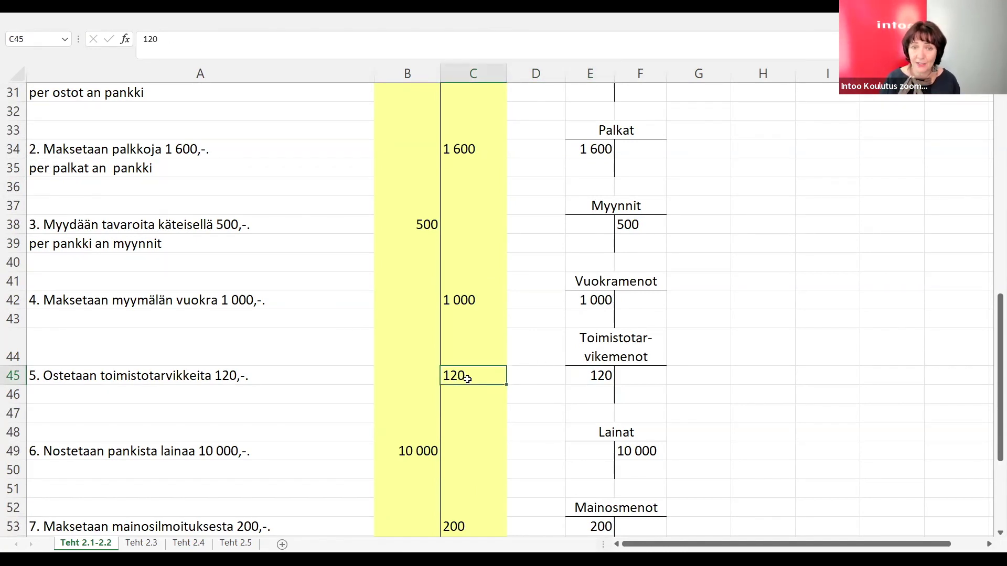
click(602, 371)
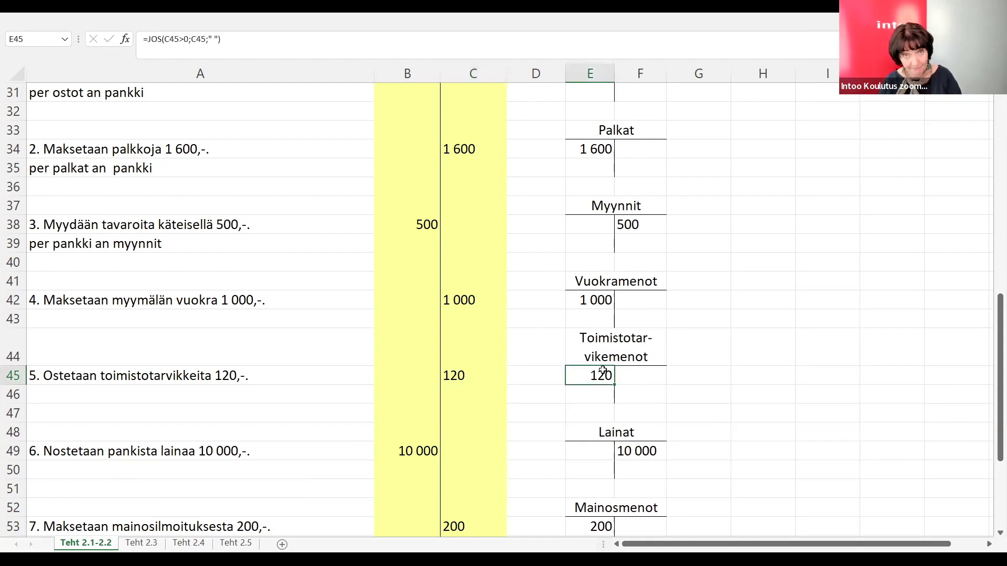
Review transaction 1's credit in C30 together with its description in A30 and its journal entry wording in A31
scroll(489, 423, up, 4)
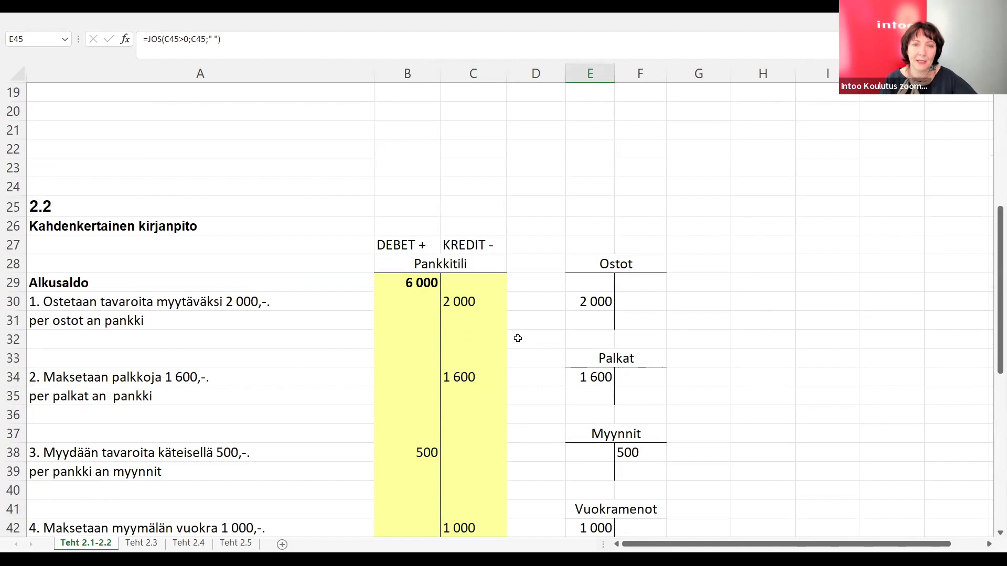
click(449, 304)
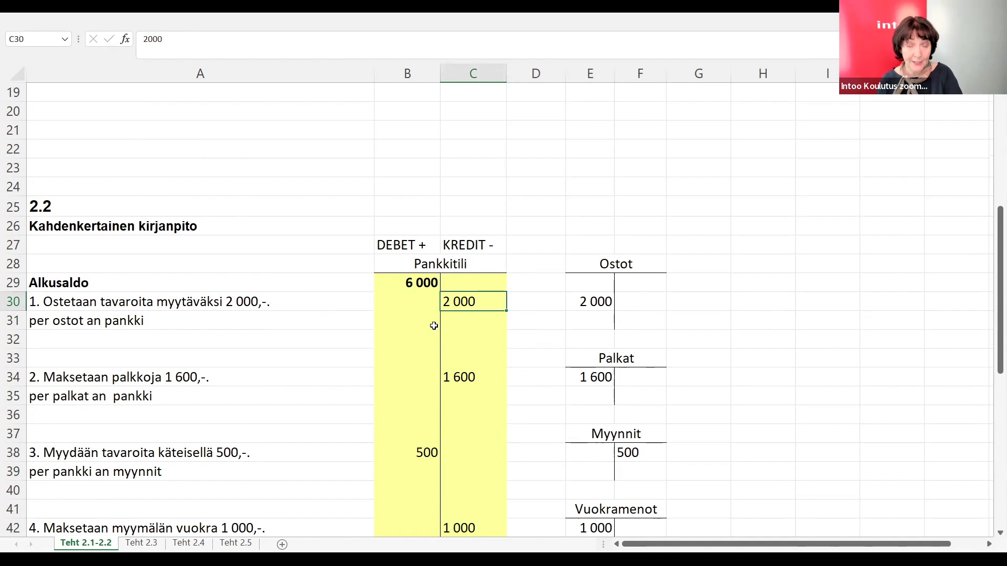
click(188, 315)
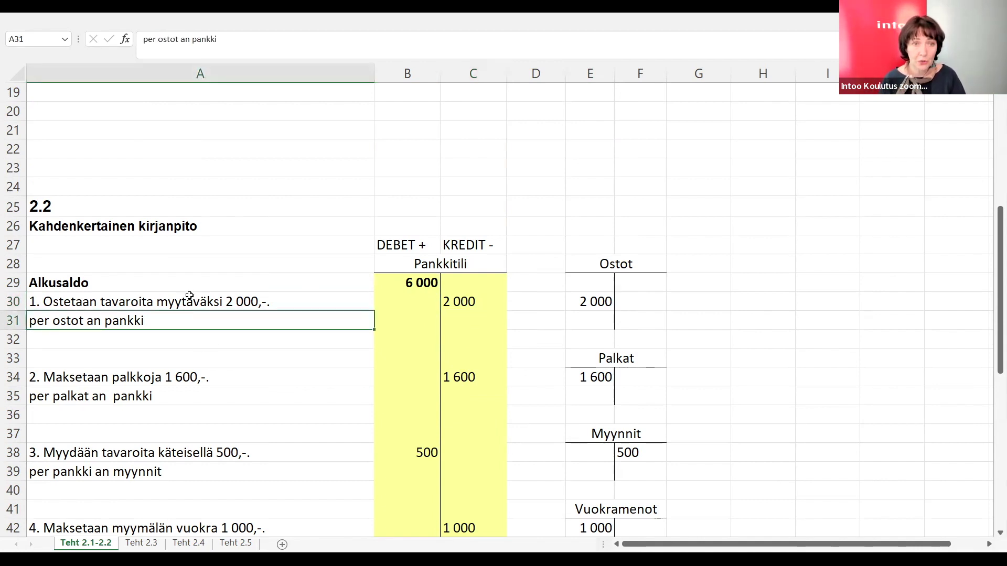
click(190, 296)
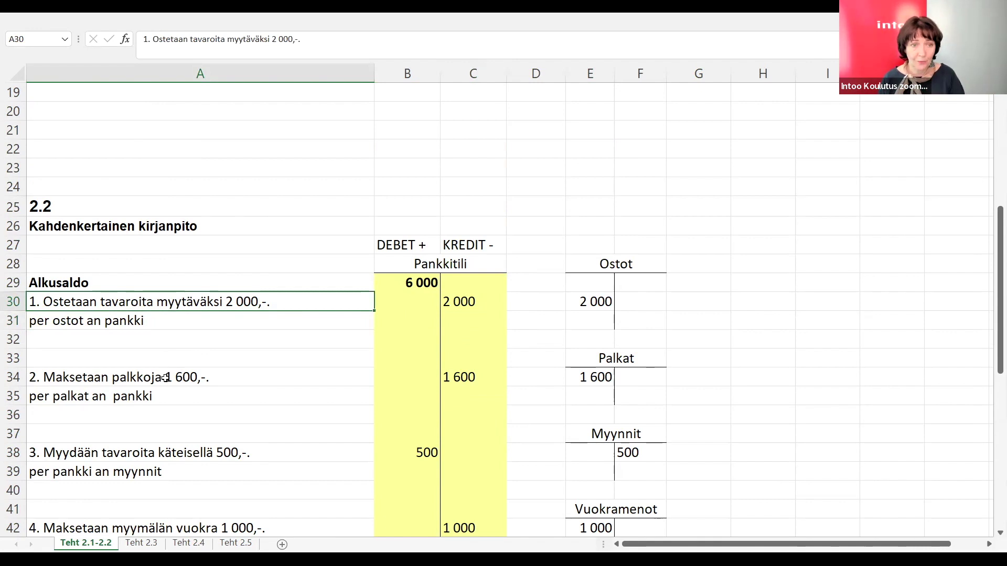
Compare the transaction 3 Pankkitili debit in B38 with its Myynnit credit in F38, highlighting the range B38:F38
scroll(173, 414, down, 1)
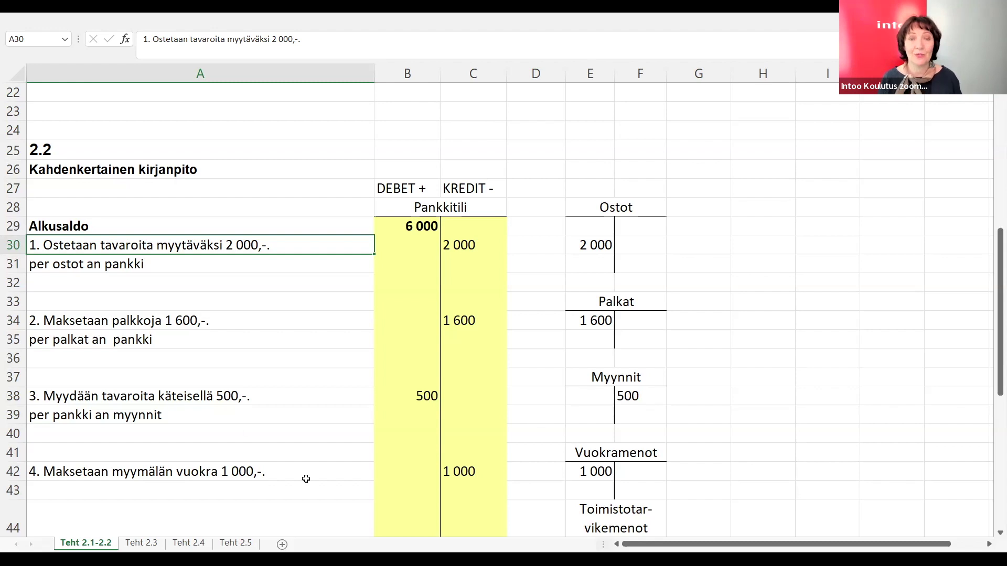
click(407, 399)
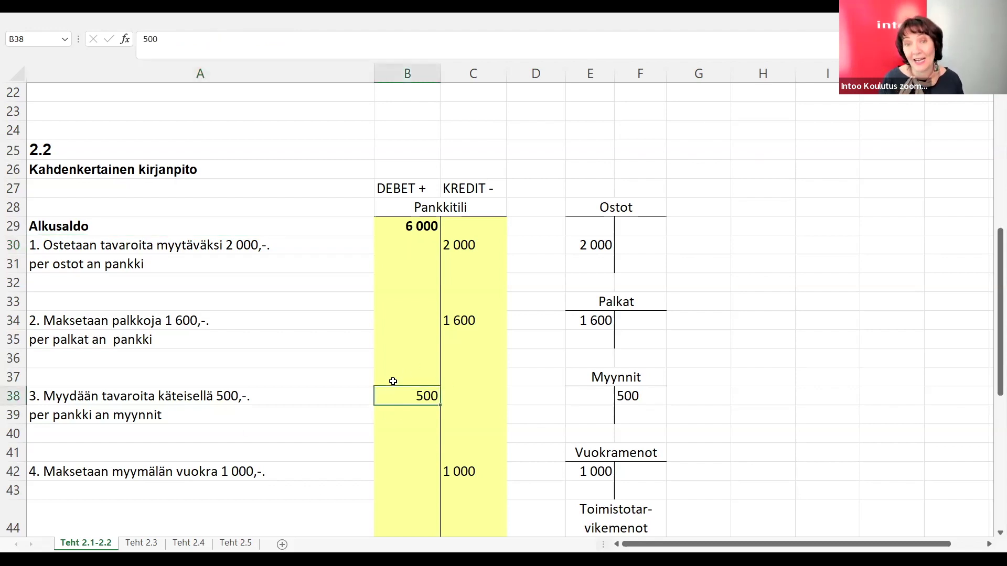
click(637, 395)
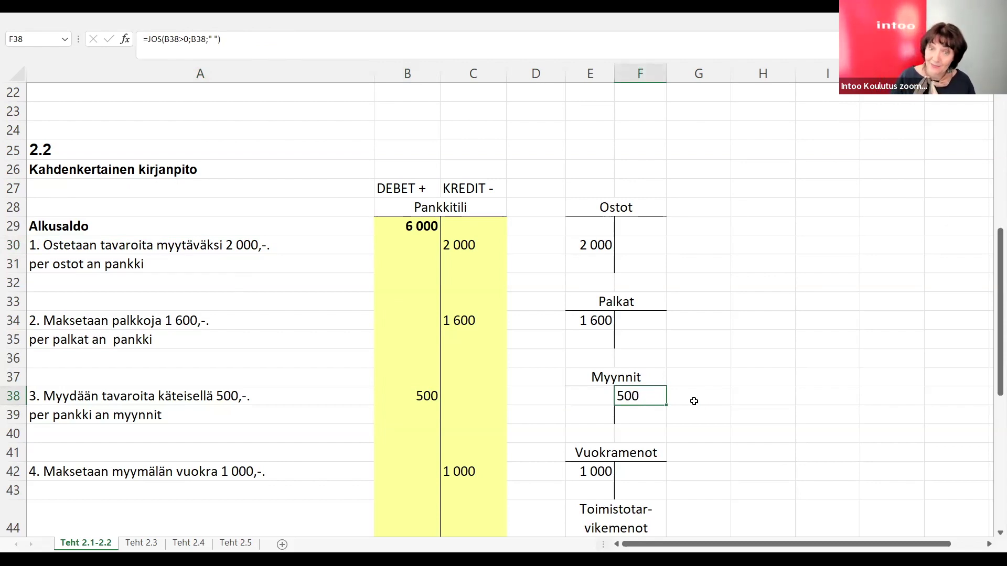
drag(422, 396, 626, 403)
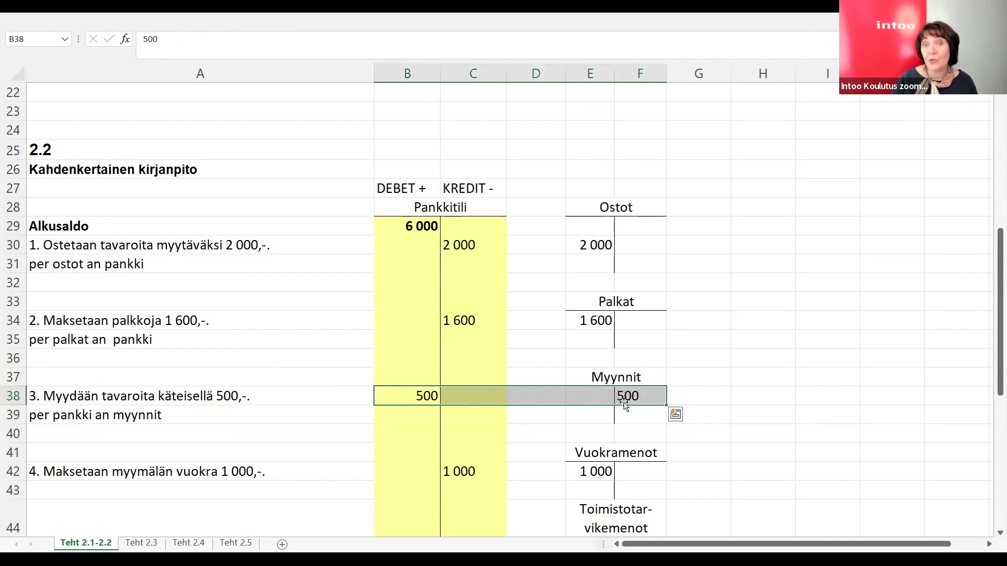
Compare the transaction 2 wage credit in C34 with its Palkat debit in E34, and switch to the slide show
scroll(623, 402, down, 1)
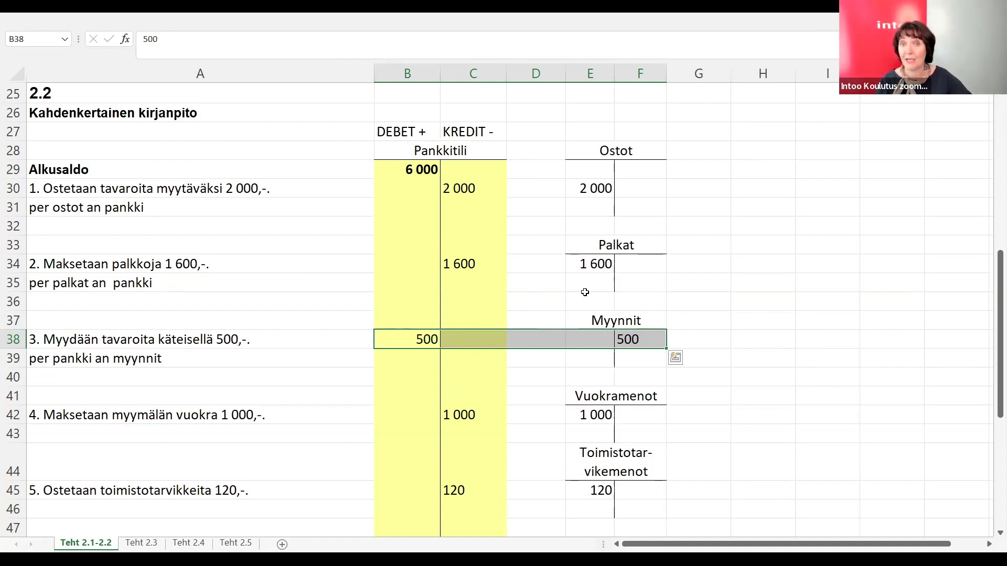
click(454, 265)
click(598, 264)
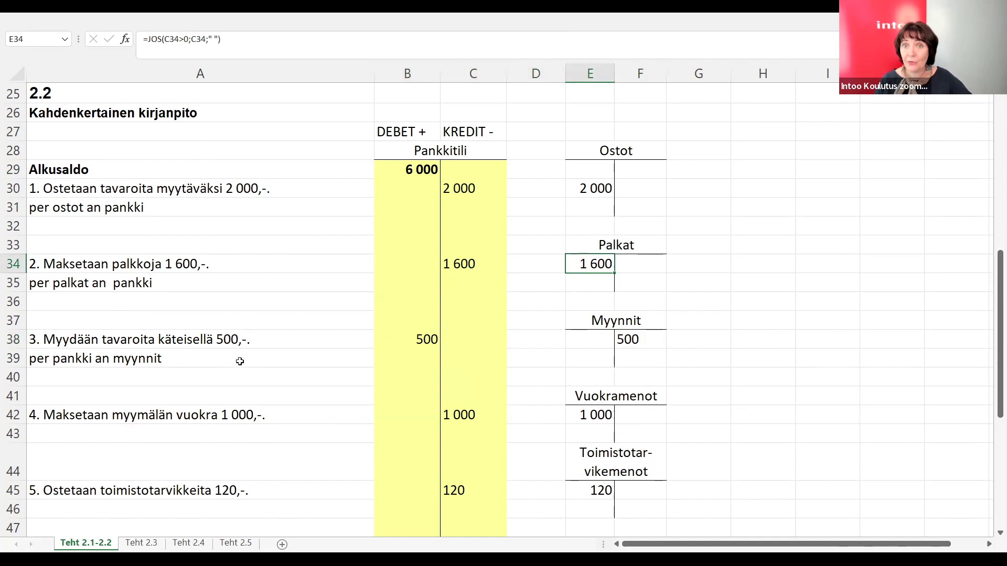
scroll(240, 362, down, 1)
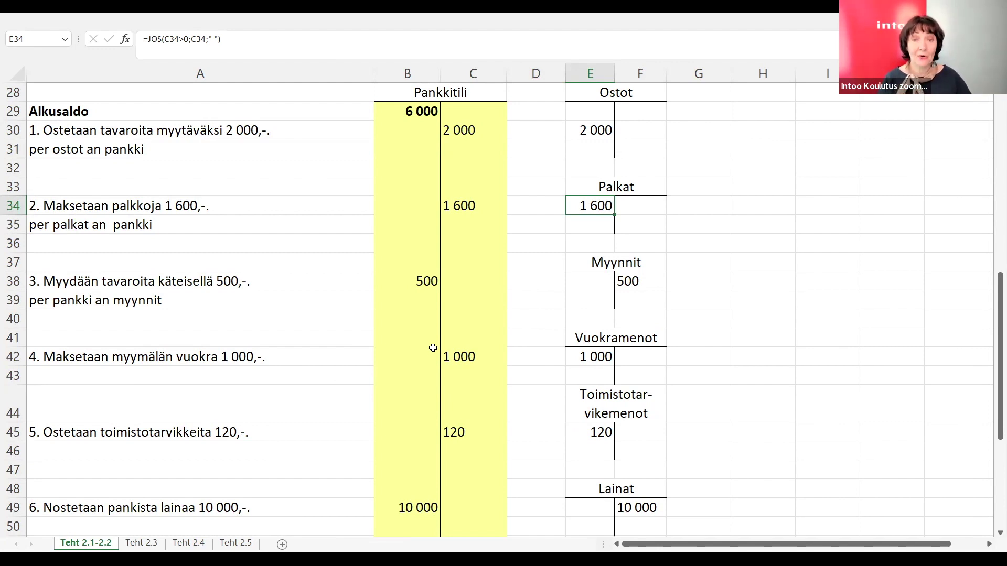
scroll(428, 348, up, 1)
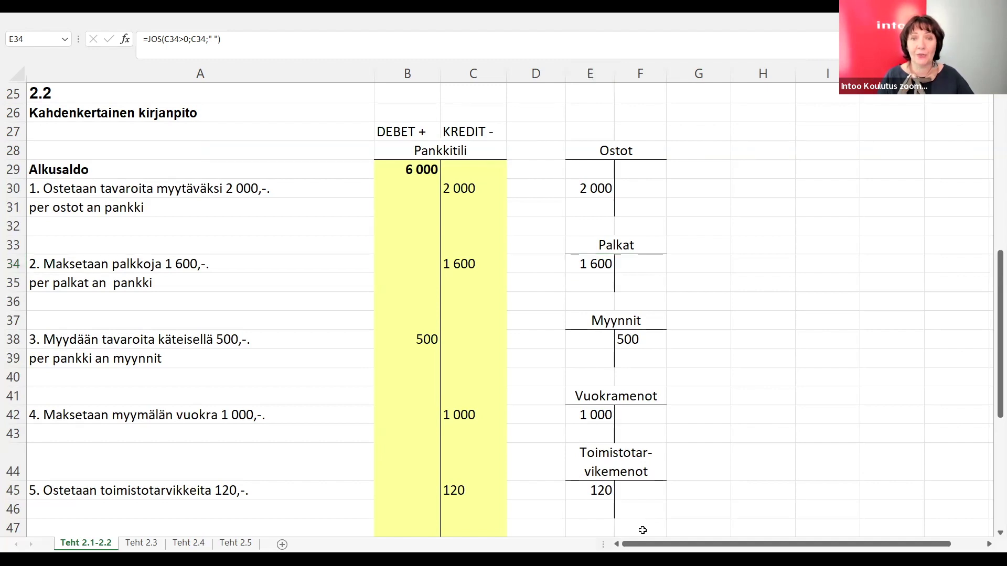
key(alt+Tab)
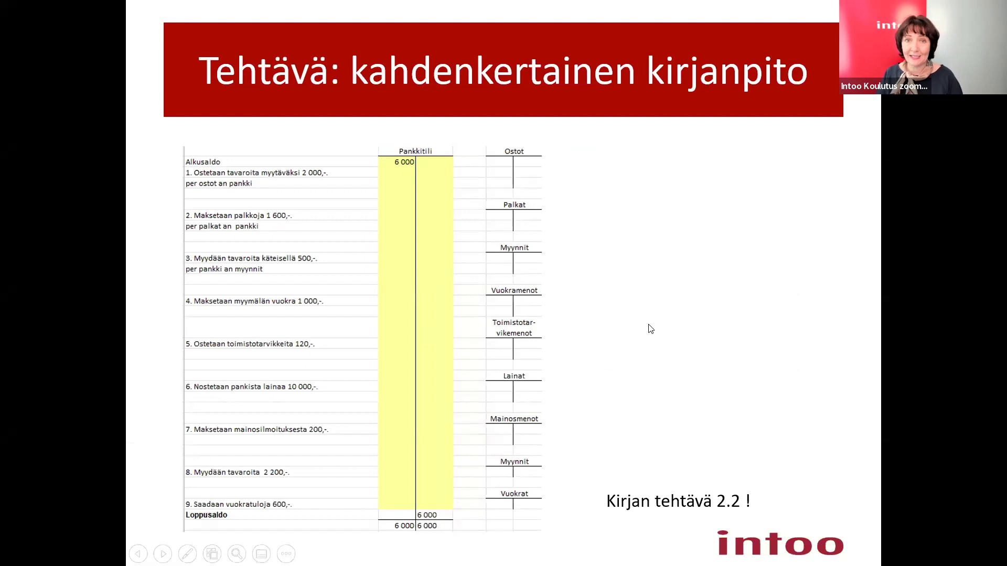